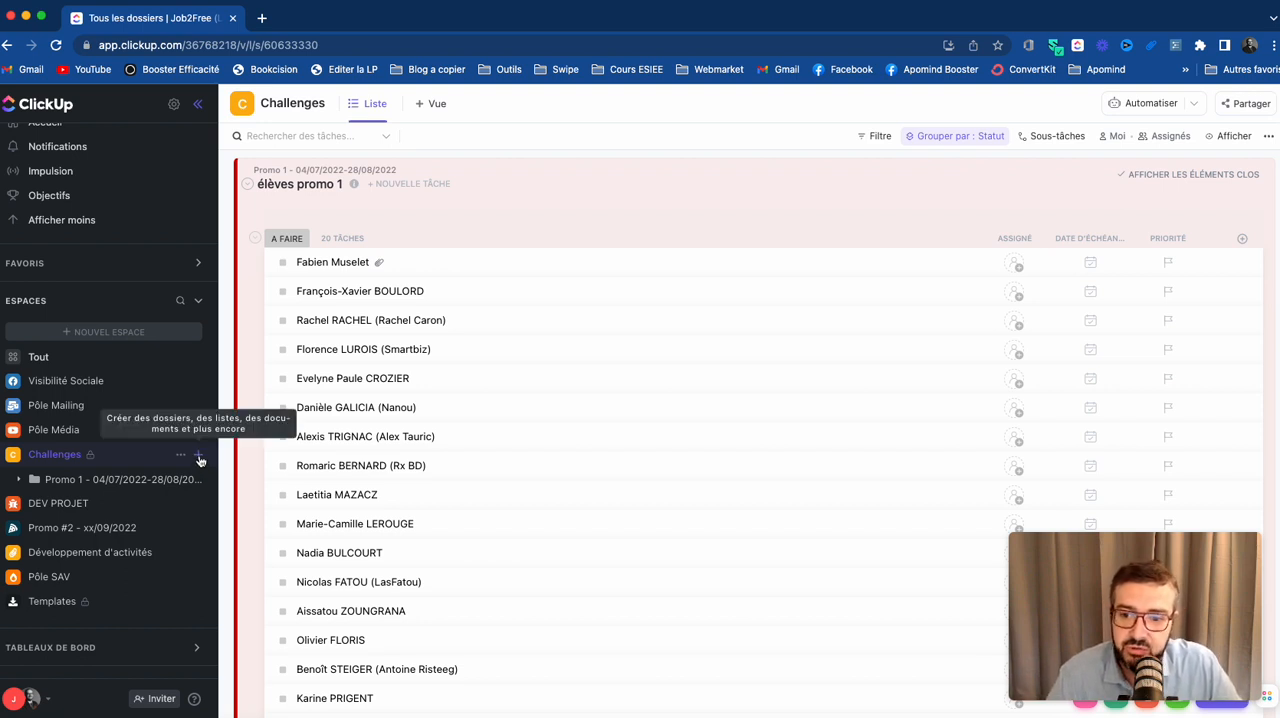
- Start a new folder in the Challenges space from the Modèle Challenge folder template
click(199, 457)
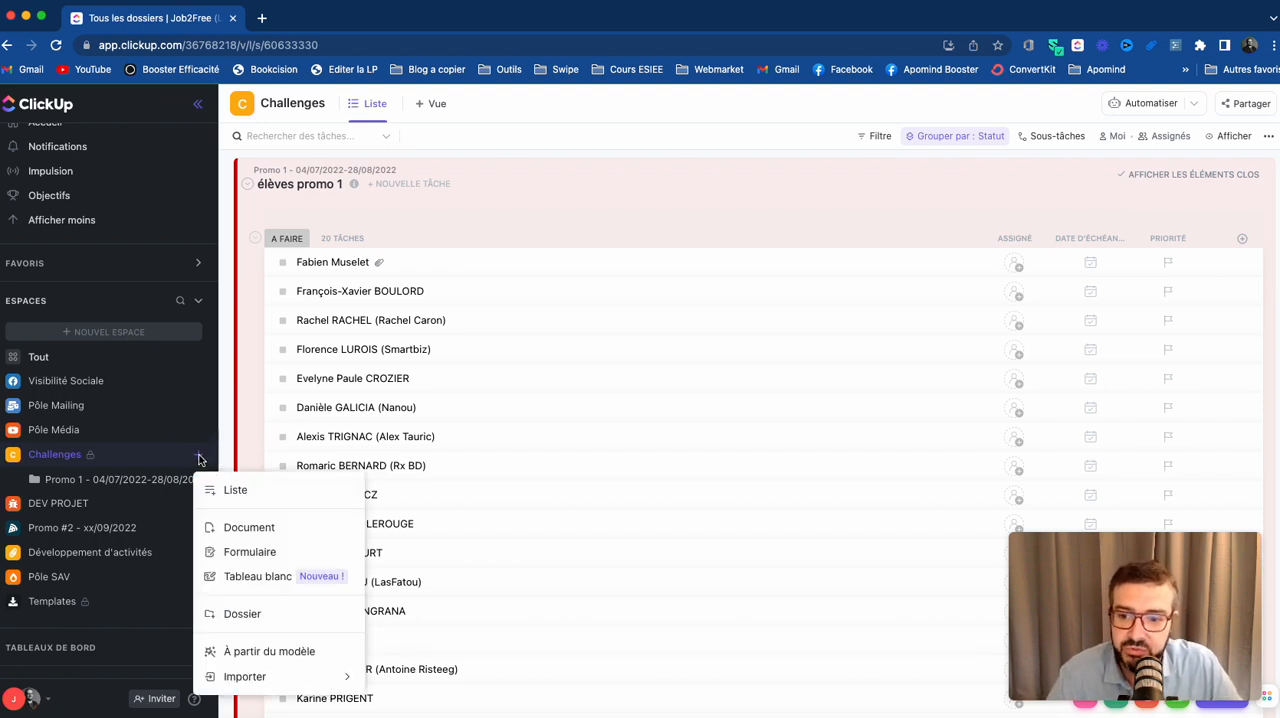
click(296, 656)
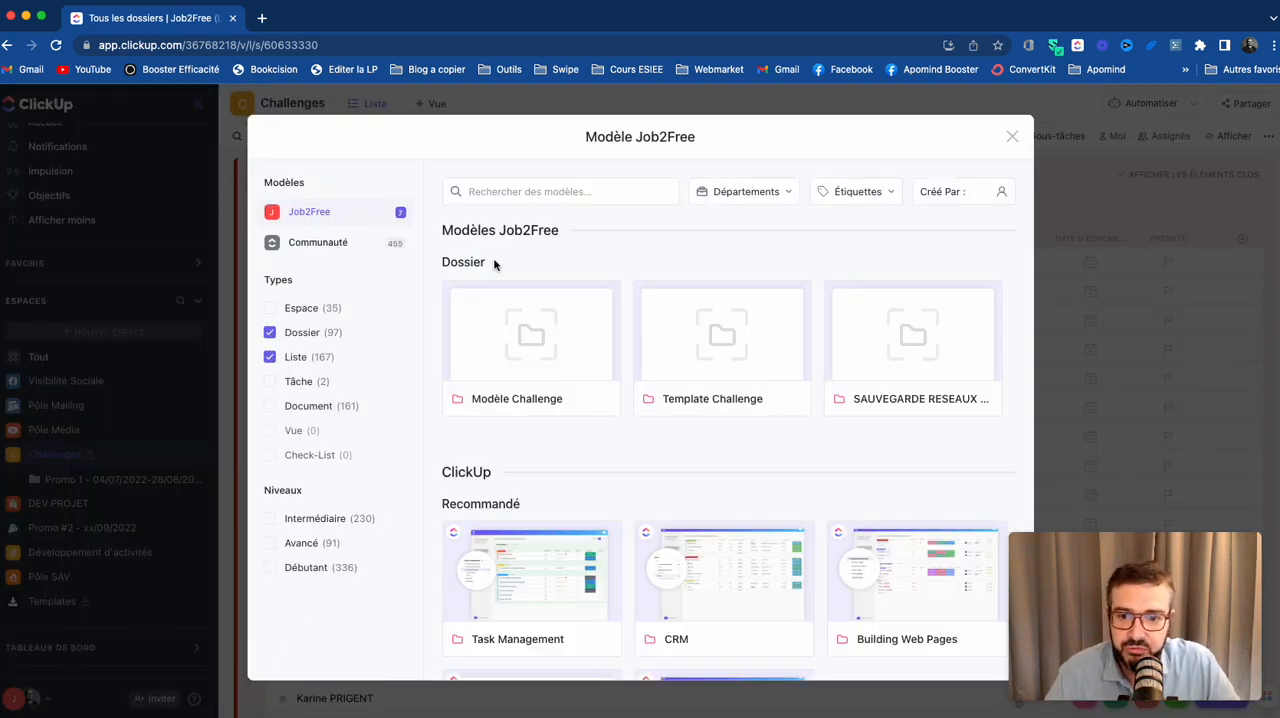
click(535, 348)
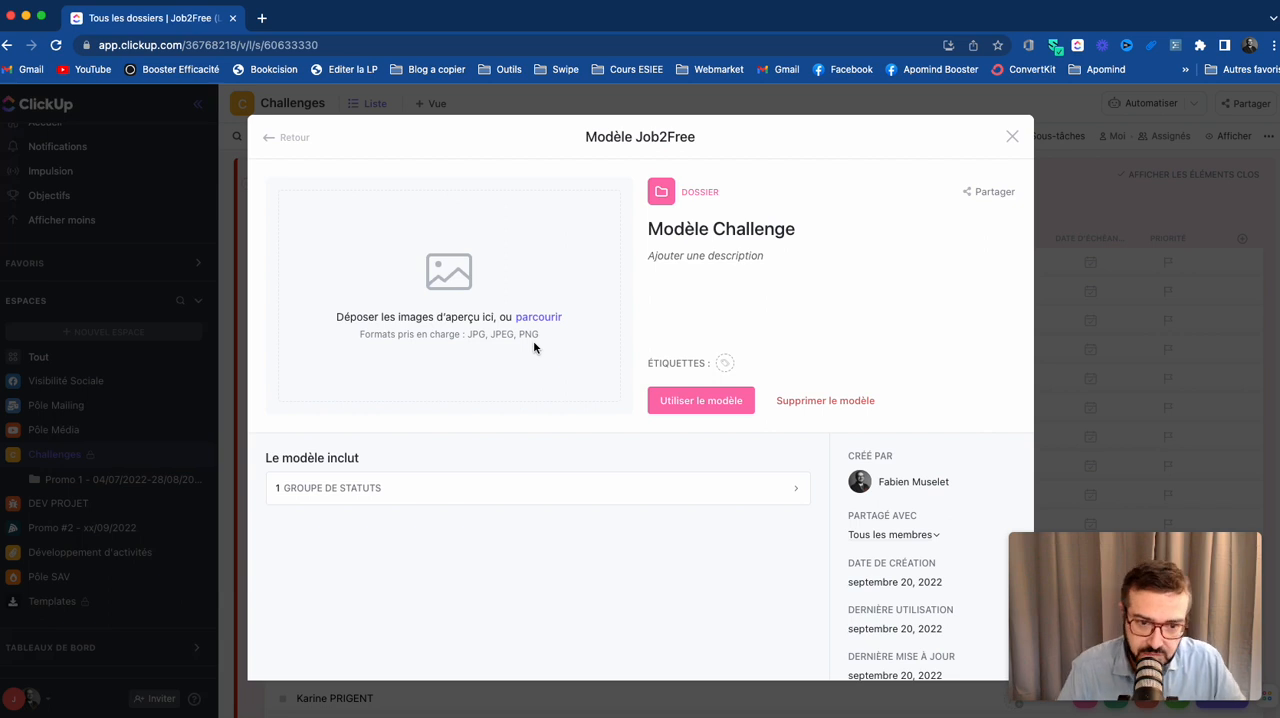
click(699, 408)
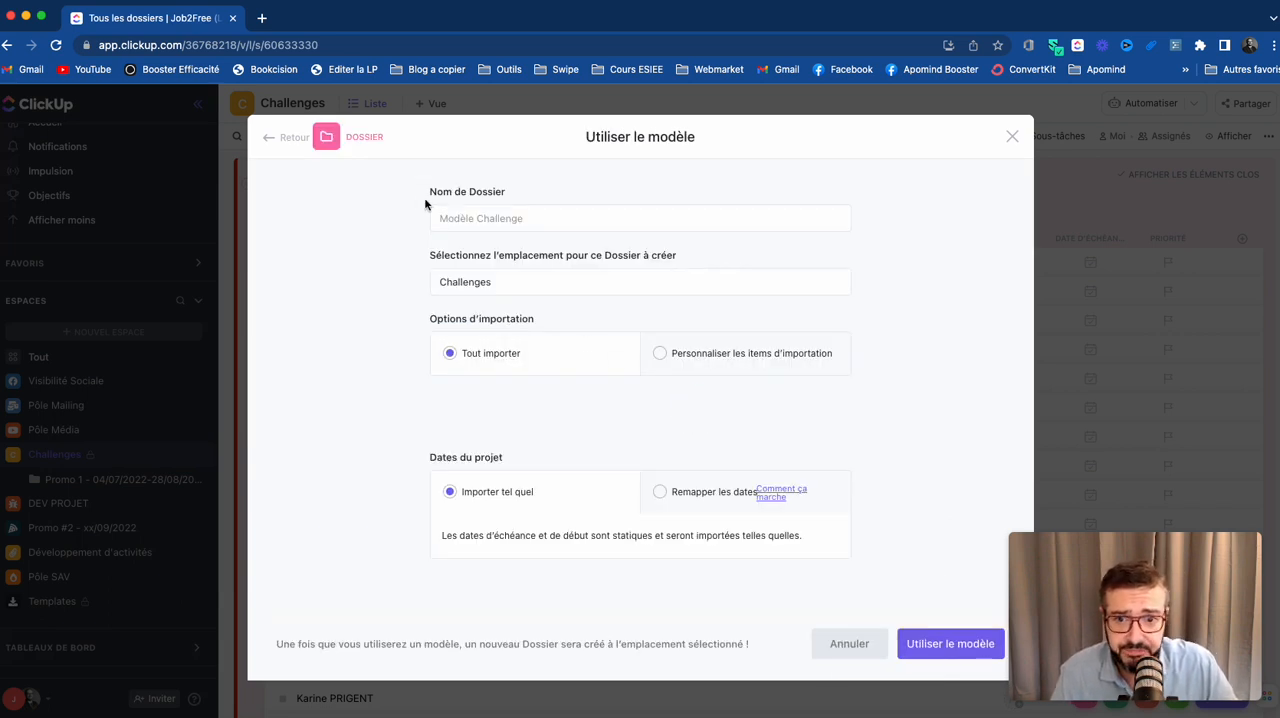
- Name the new folder "Challenge Noël 2022", with the Challenges space as its location
click(449, 218)
text(Challenge Nou)
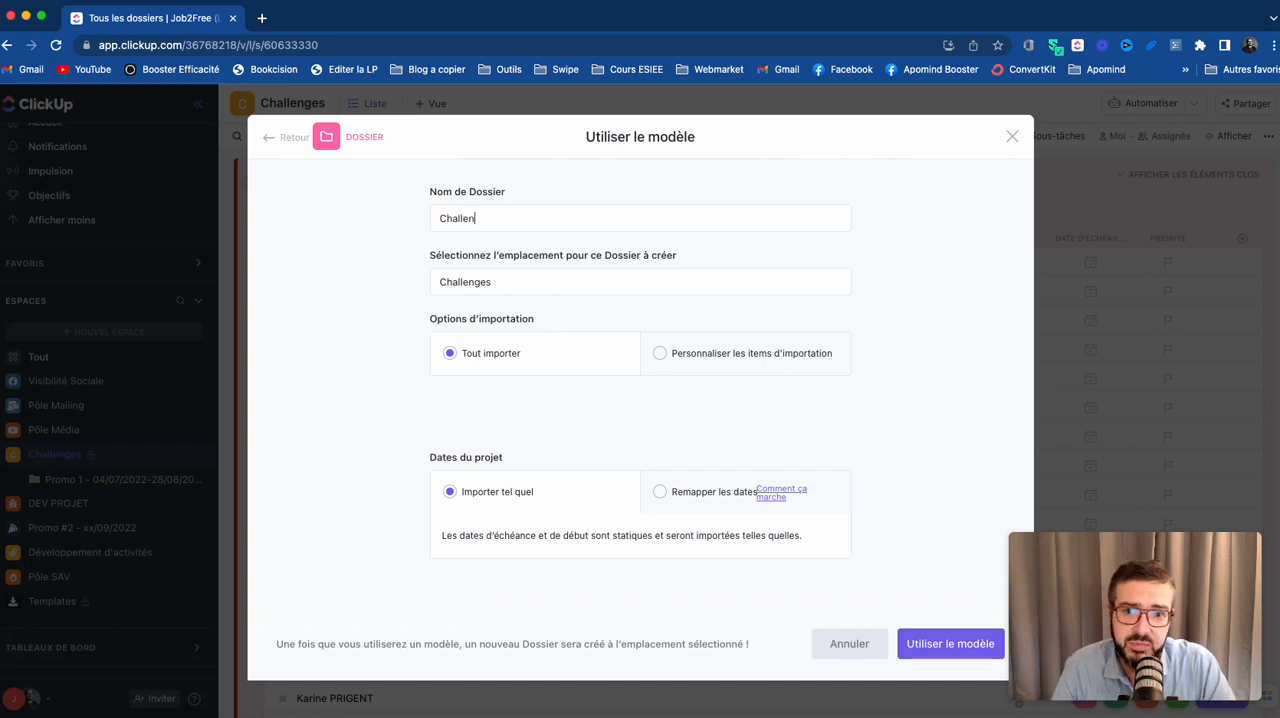
key(BackSpace)
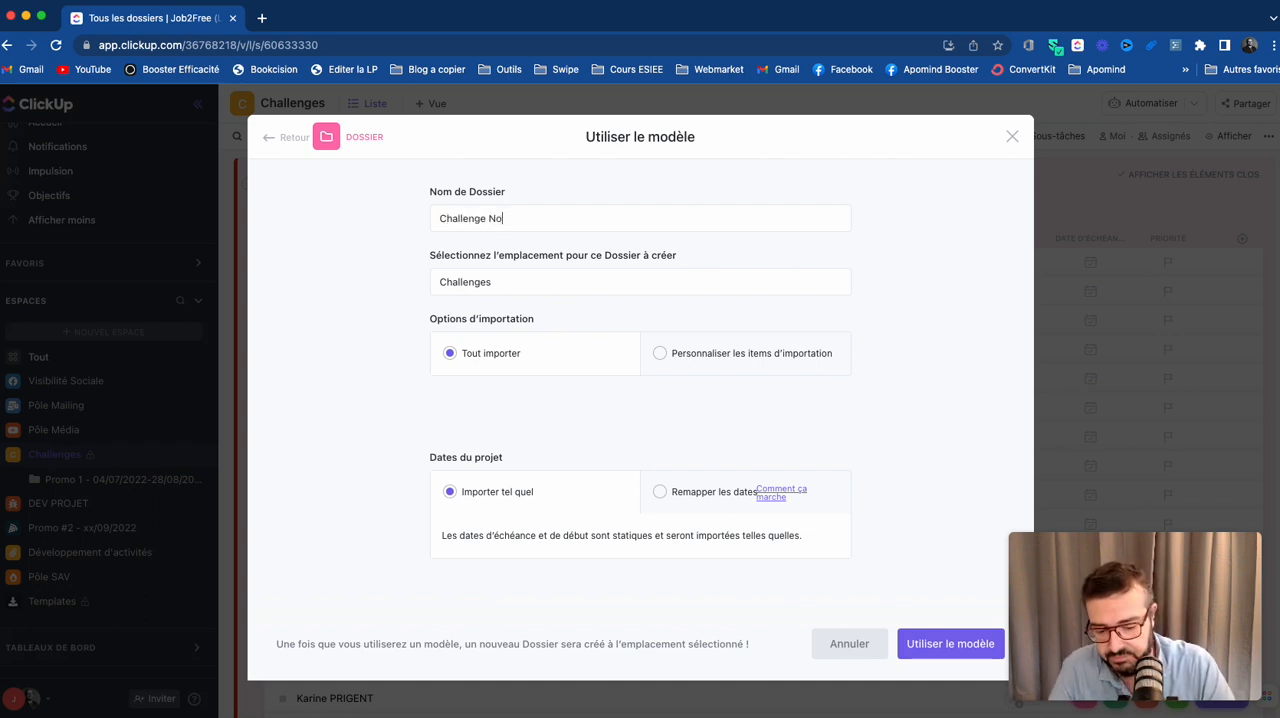
text(ël 2022)
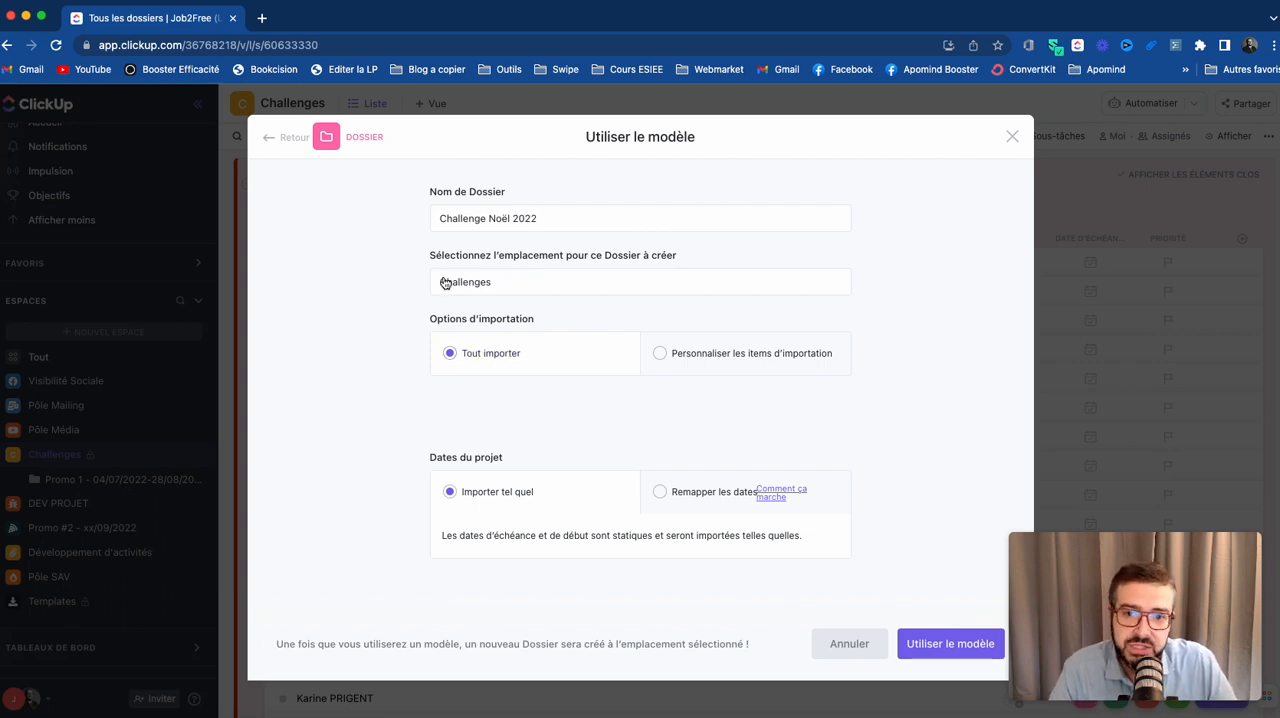
click(478, 284)
click(478, 284)
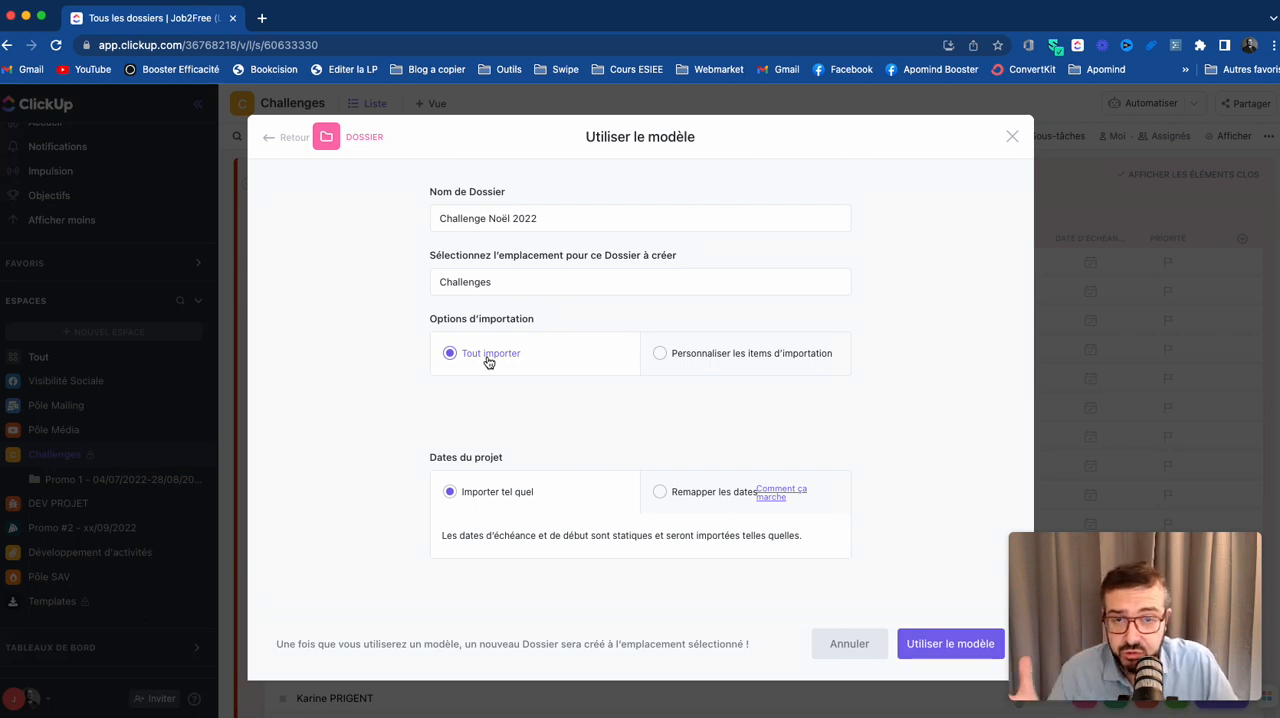
- Remap the project dates from an end date of 25/12/2022 and create the folder from the template
click(660, 492)
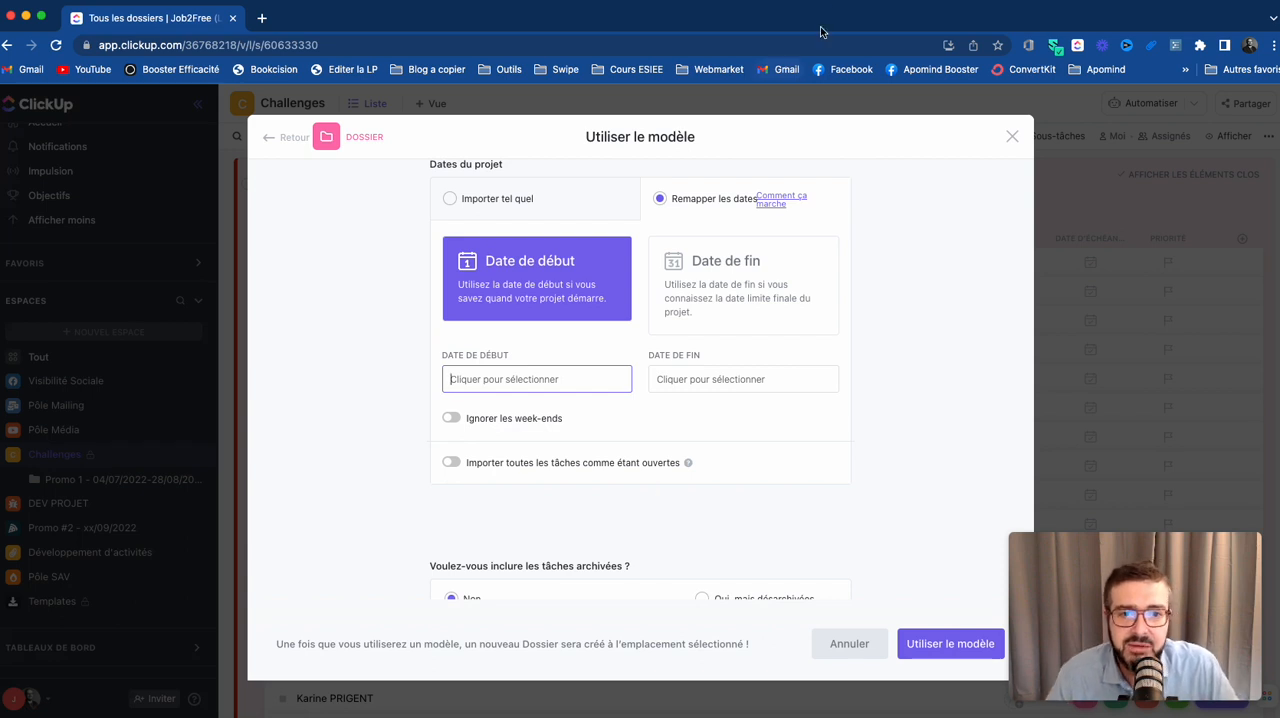
click(717, 282)
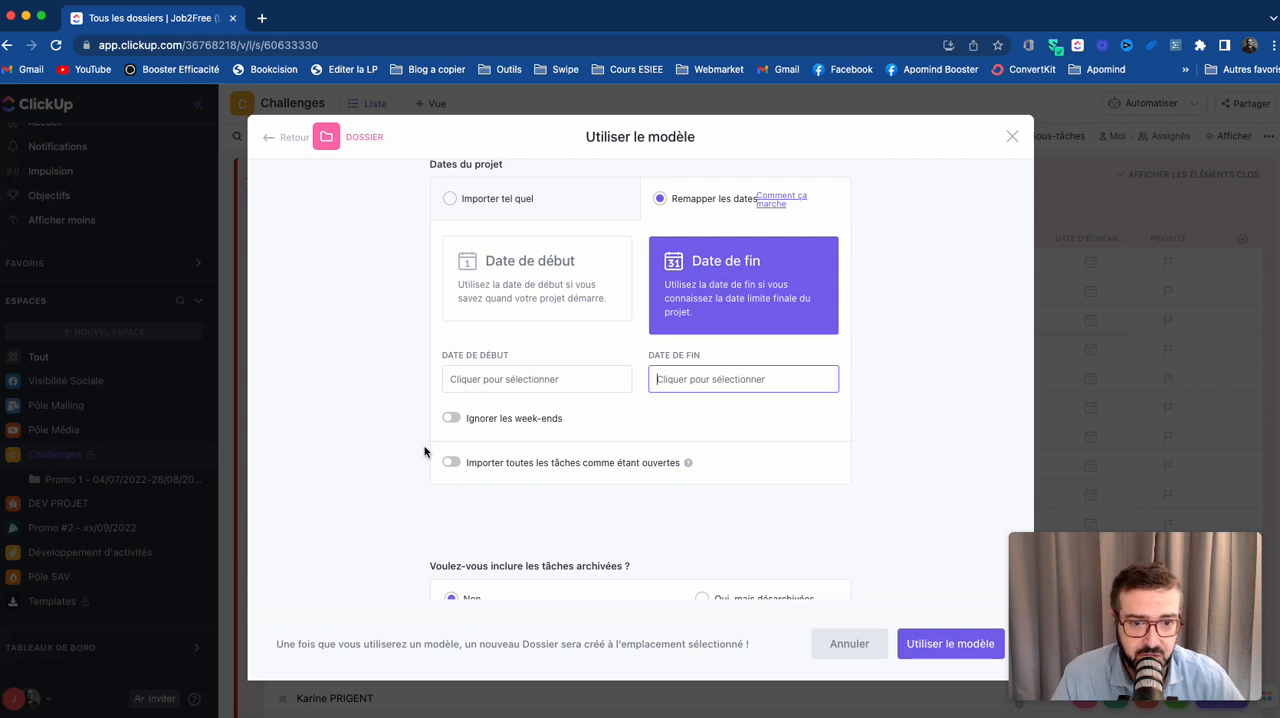
click(755, 380)
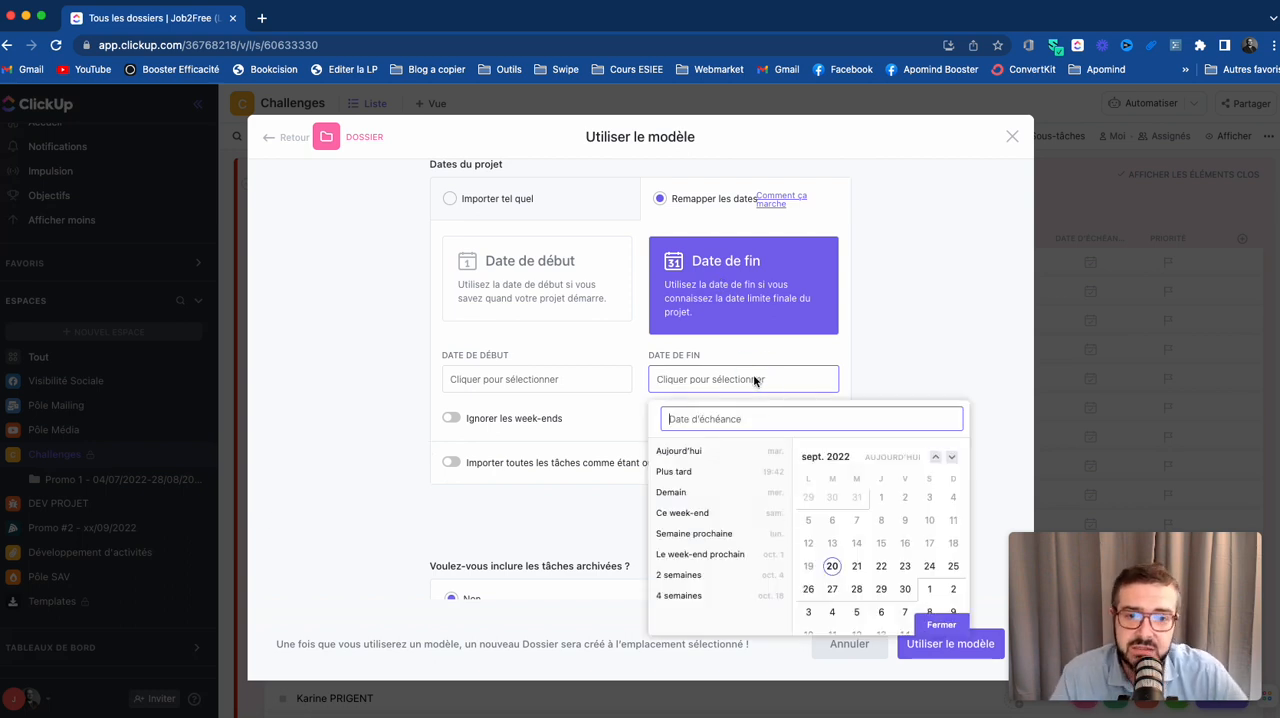
click(951, 459)
click(951, 459)
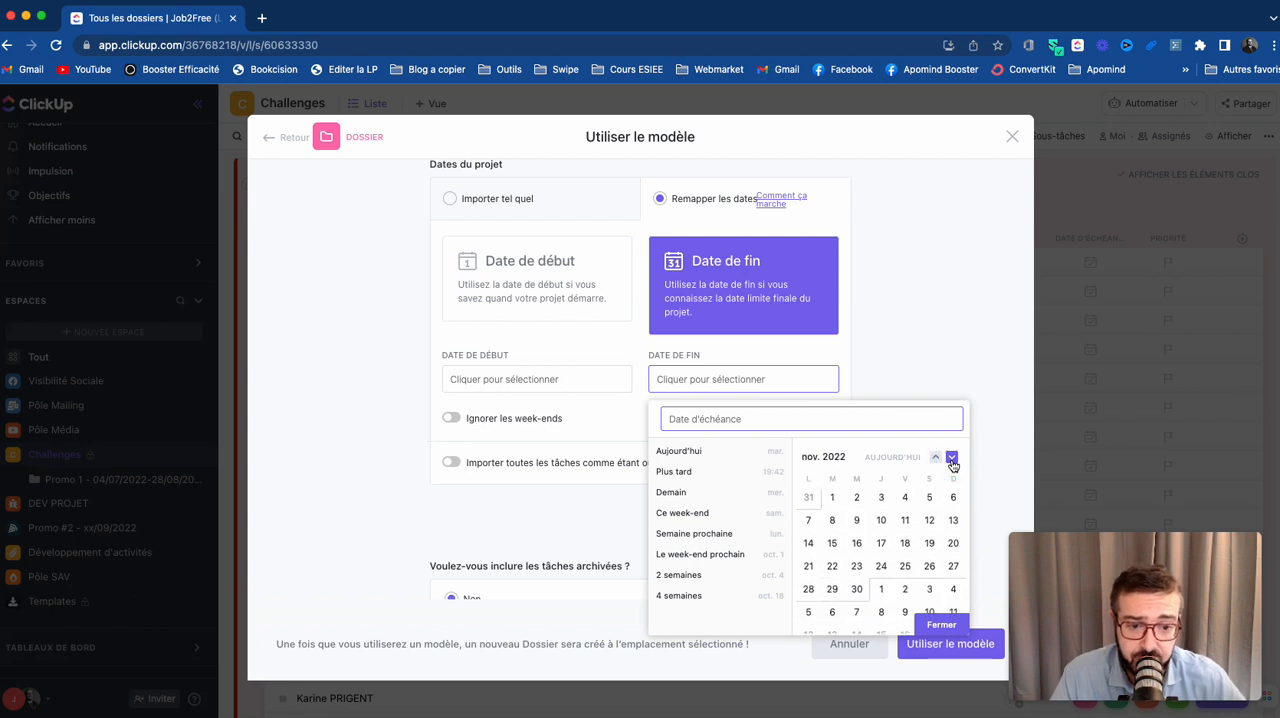
click(951, 459)
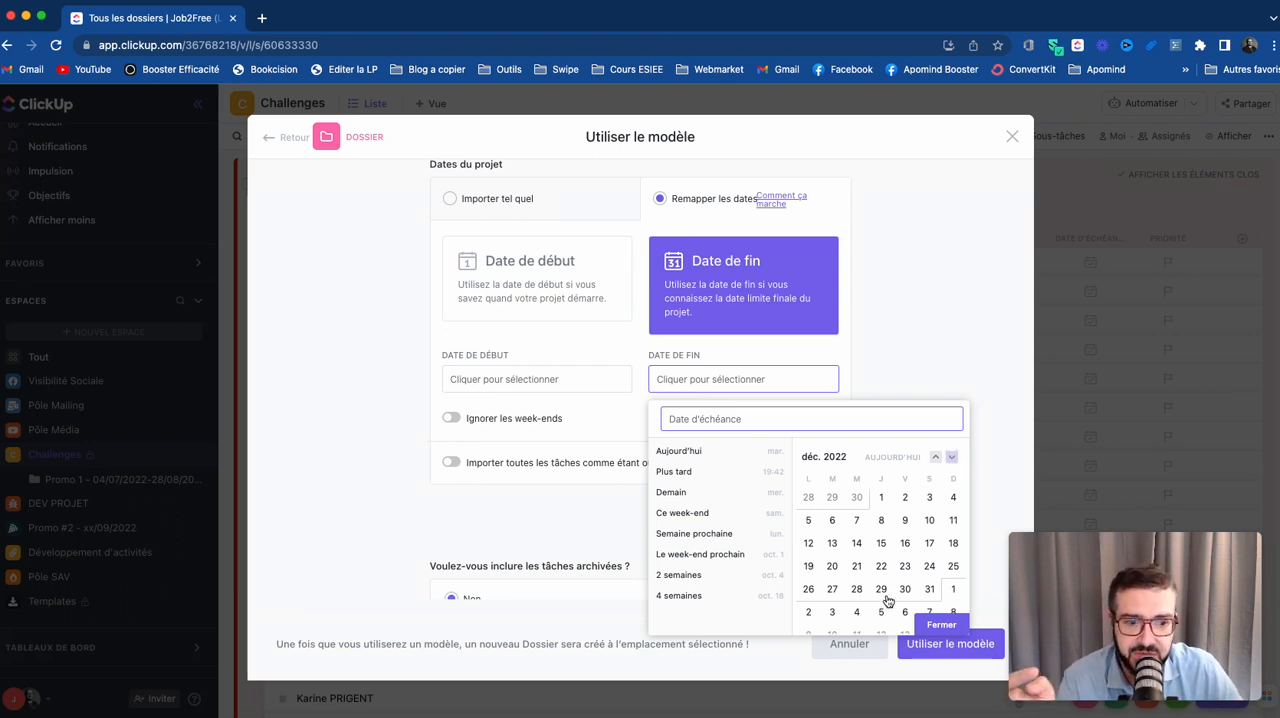
click(955, 568)
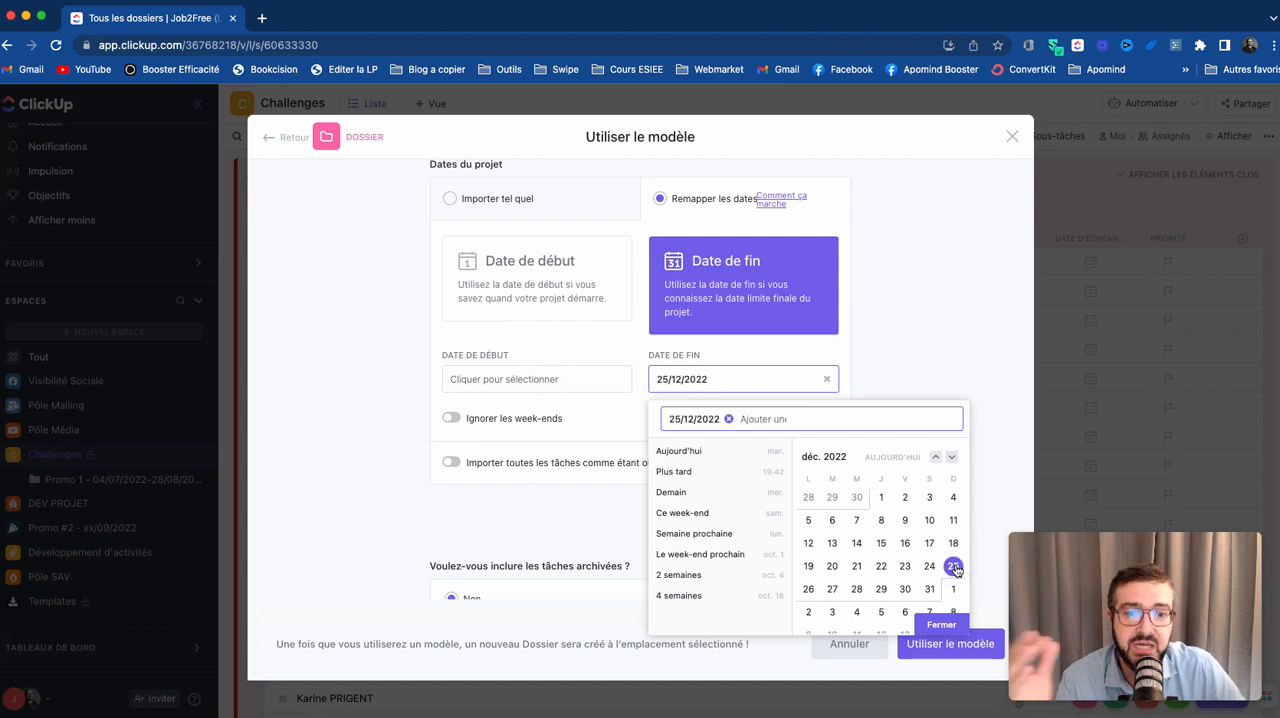
click(948, 624)
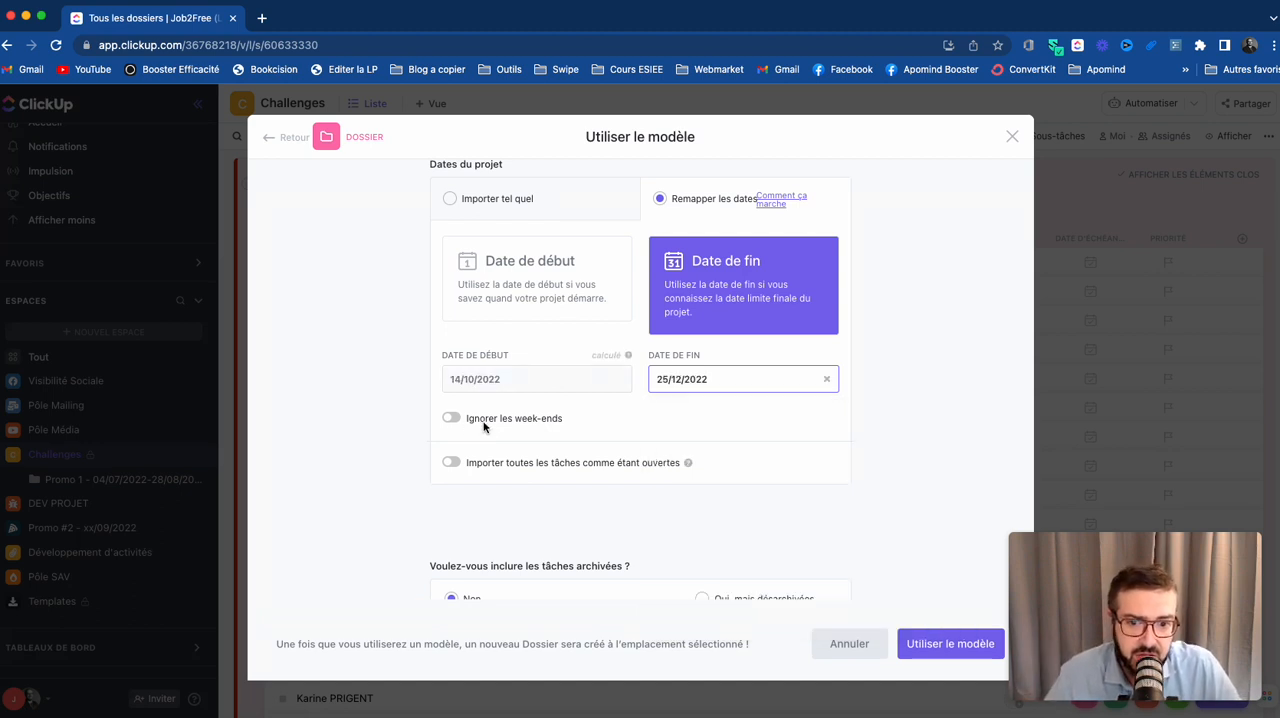
scroll(595, 460, down, 2)
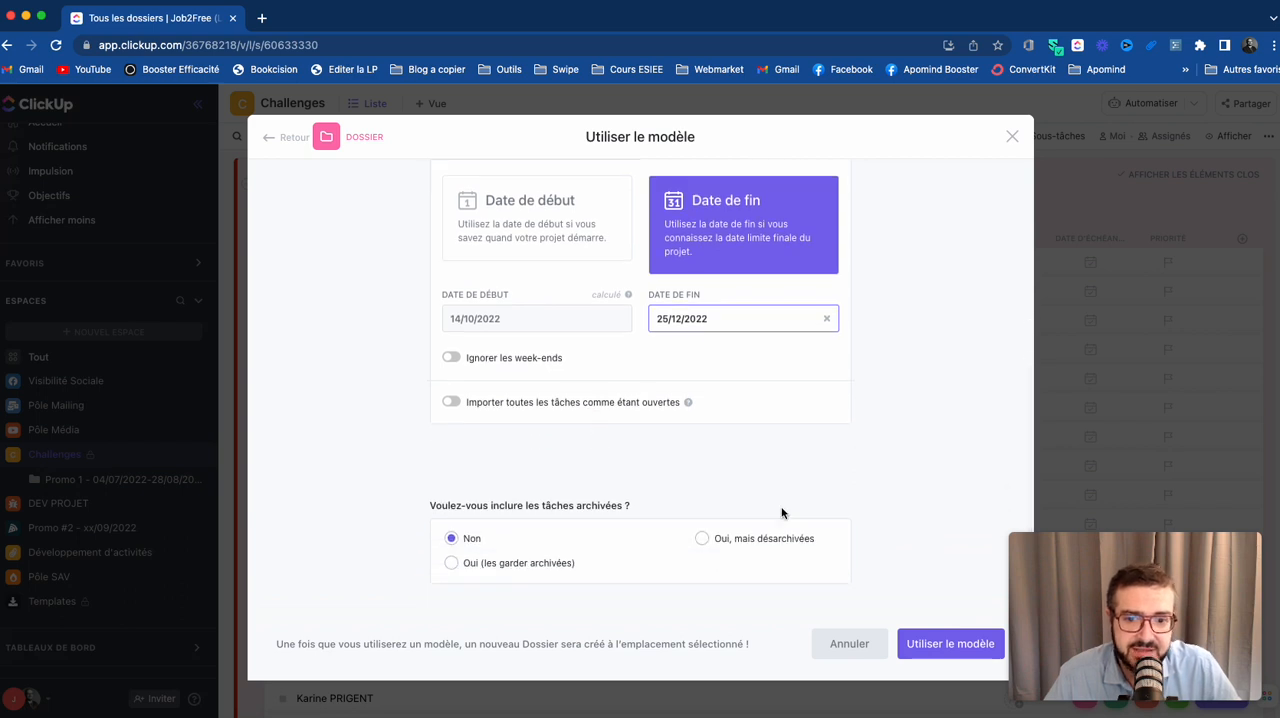
click(945, 644)
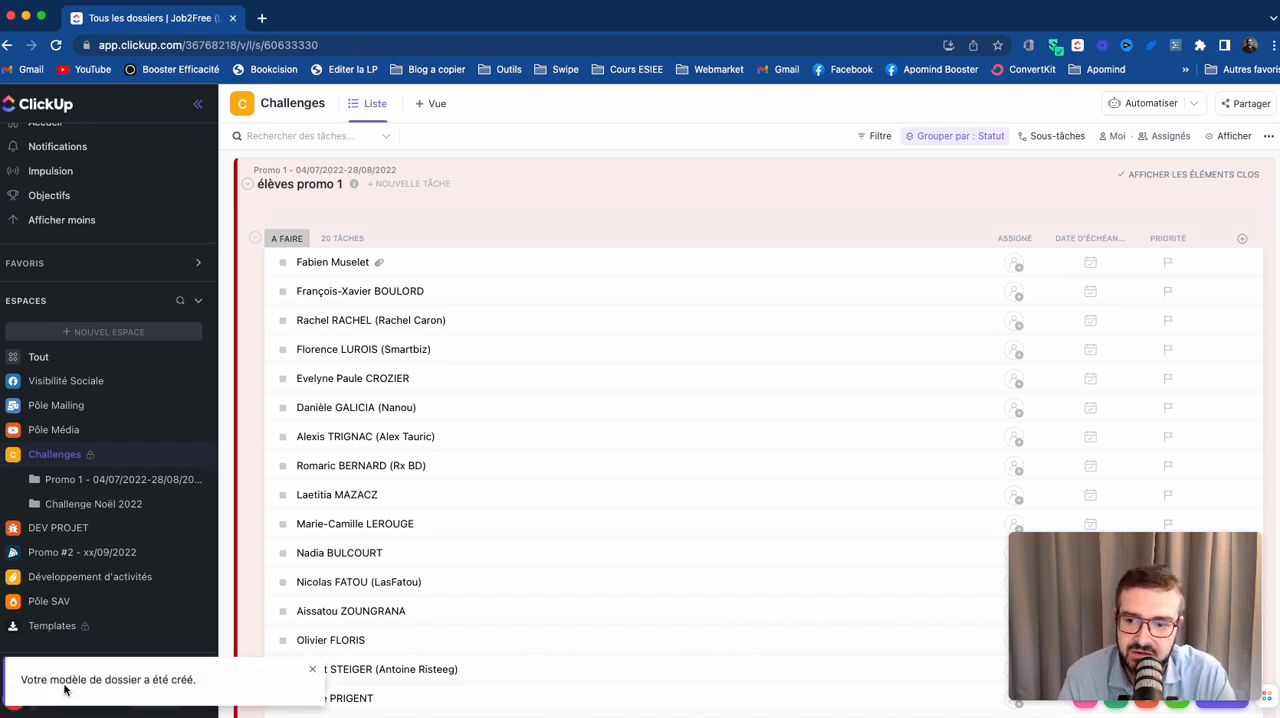
- Open the Challenge Noël 2022 folder and view its Idée - Promesse document
click(88, 503)
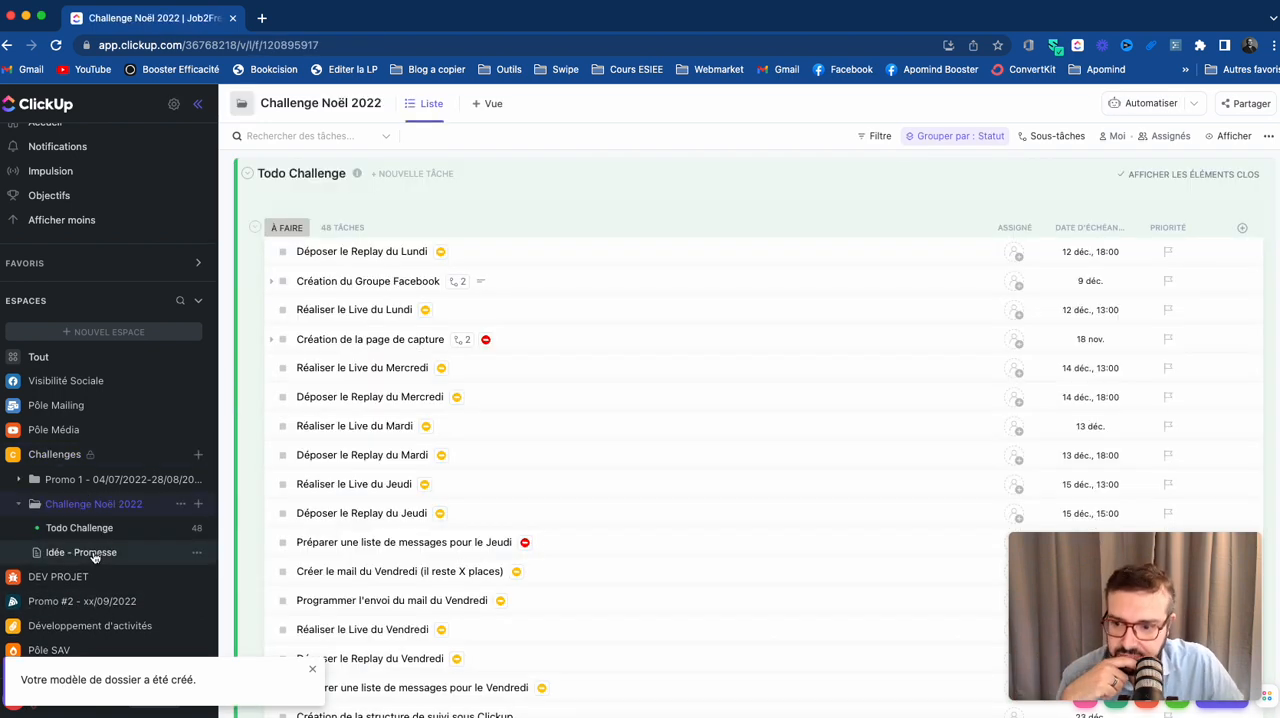
click(94, 555)
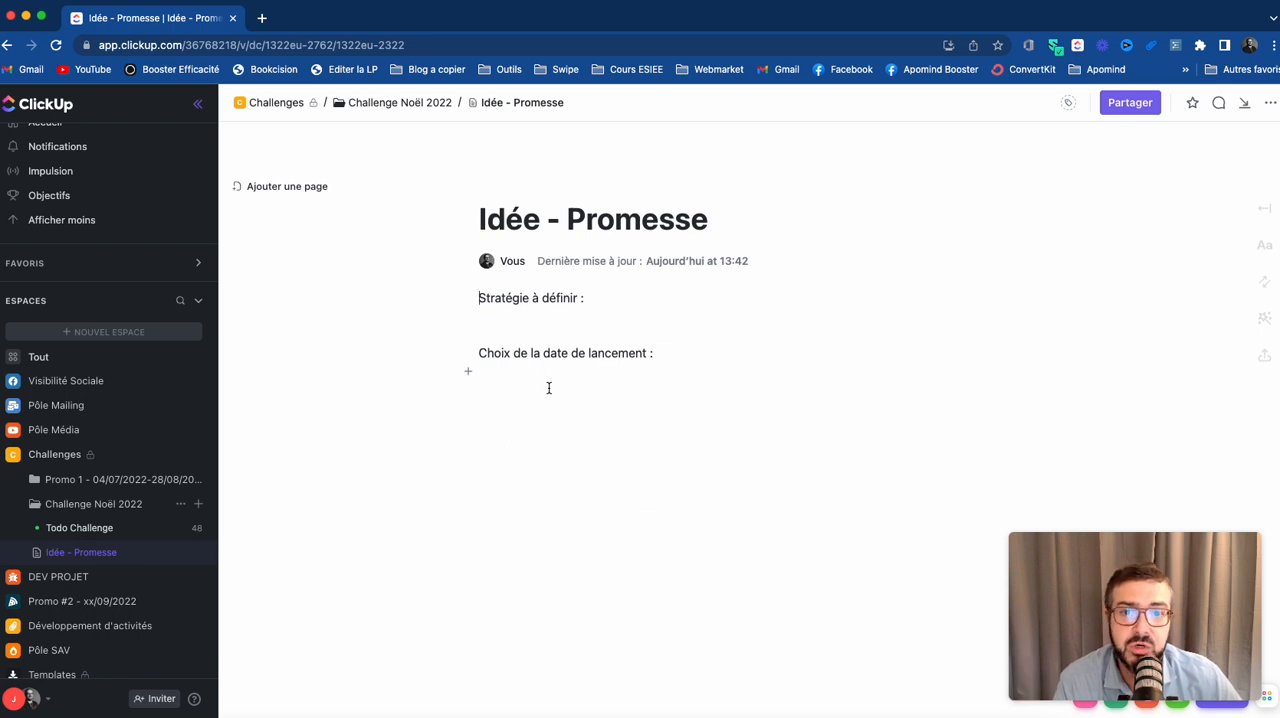
- Open the Todo Challenge list and examine the start and due dates of its tasks in every phase from Idée to Post-Challenge
click(85, 529)
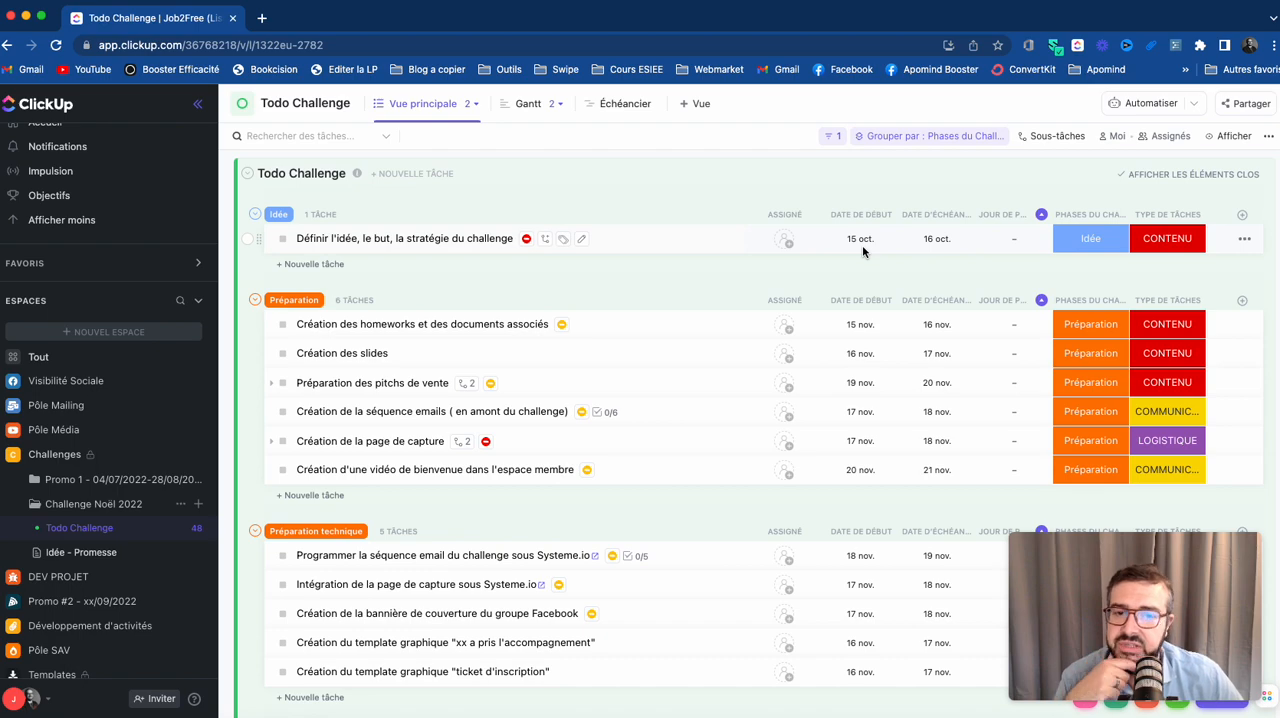
scroll(811, 361, down, 5)
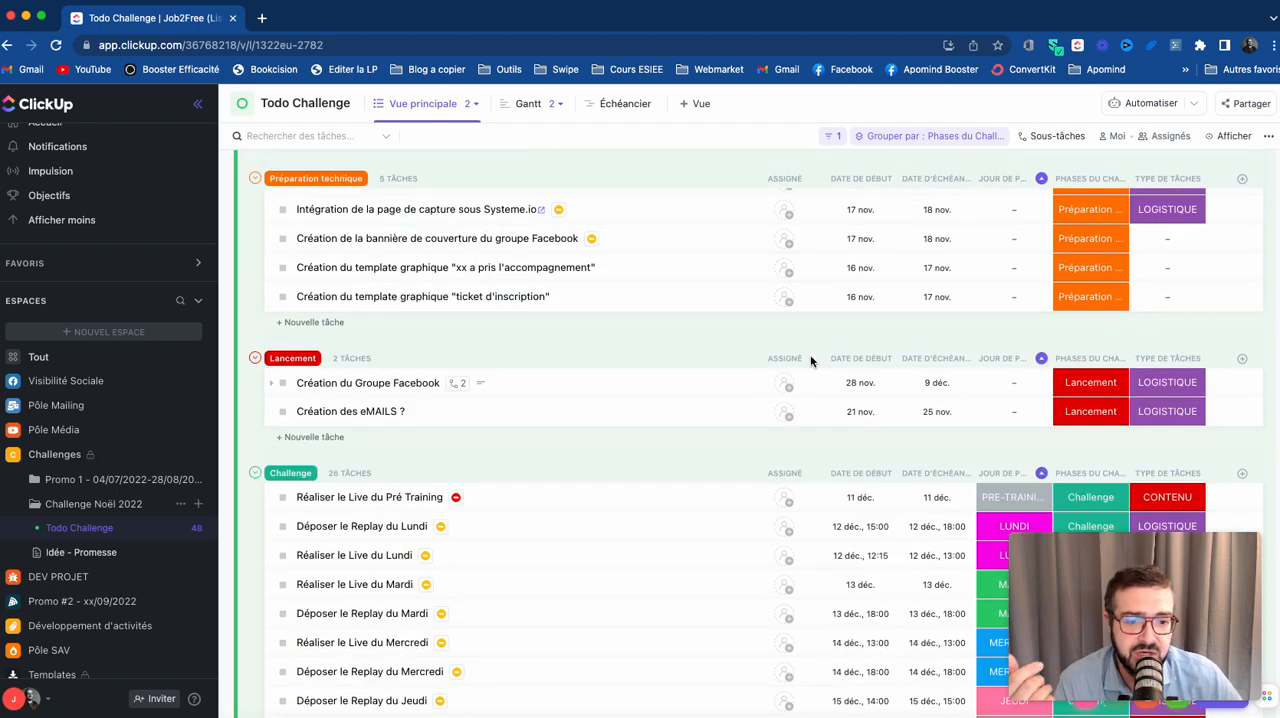
scroll(811, 361, down, 4)
scroll(811, 361, up, 1)
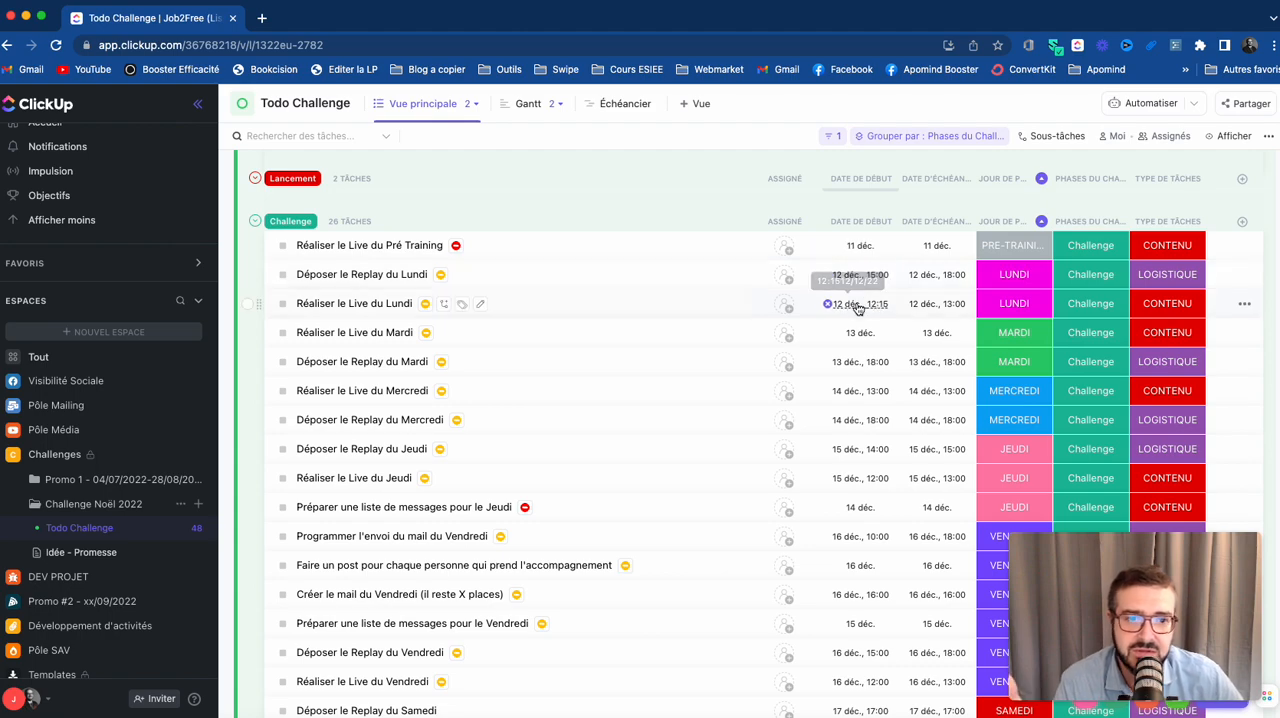
scroll(869, 366, down, 3)
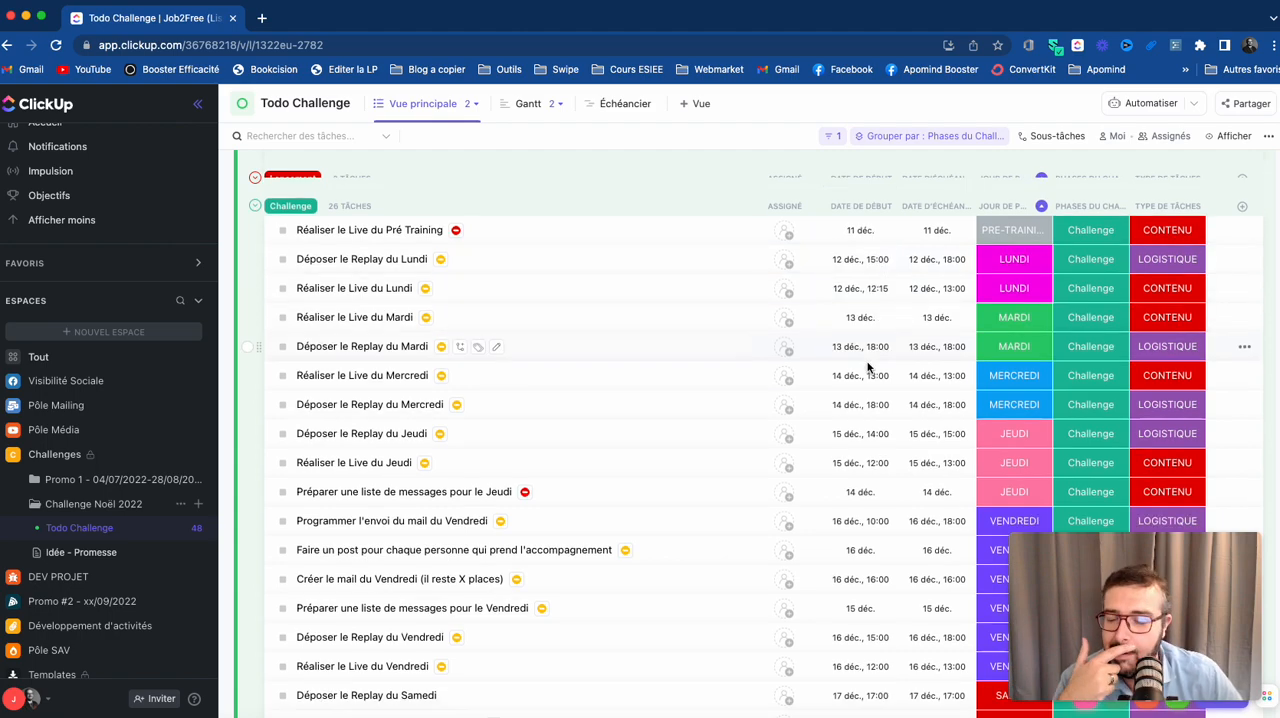
scroll(869, 368, down, 7)
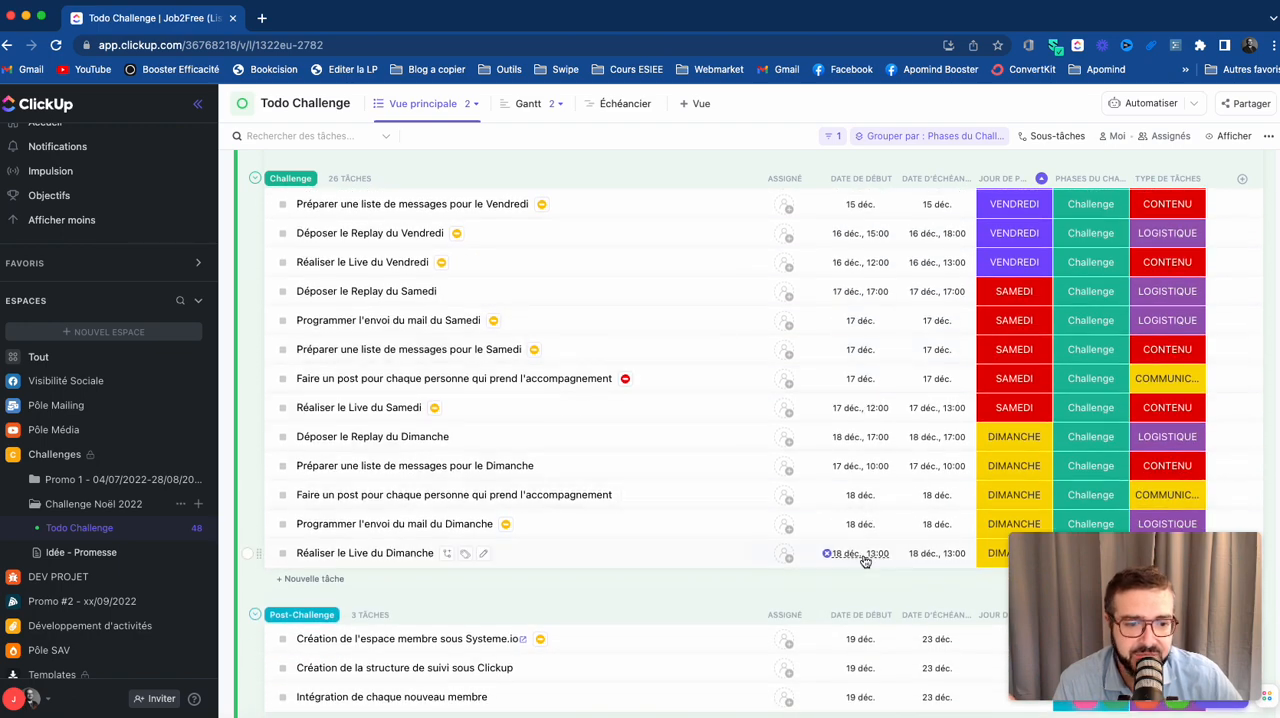
scroll(861, 563, down, 3)
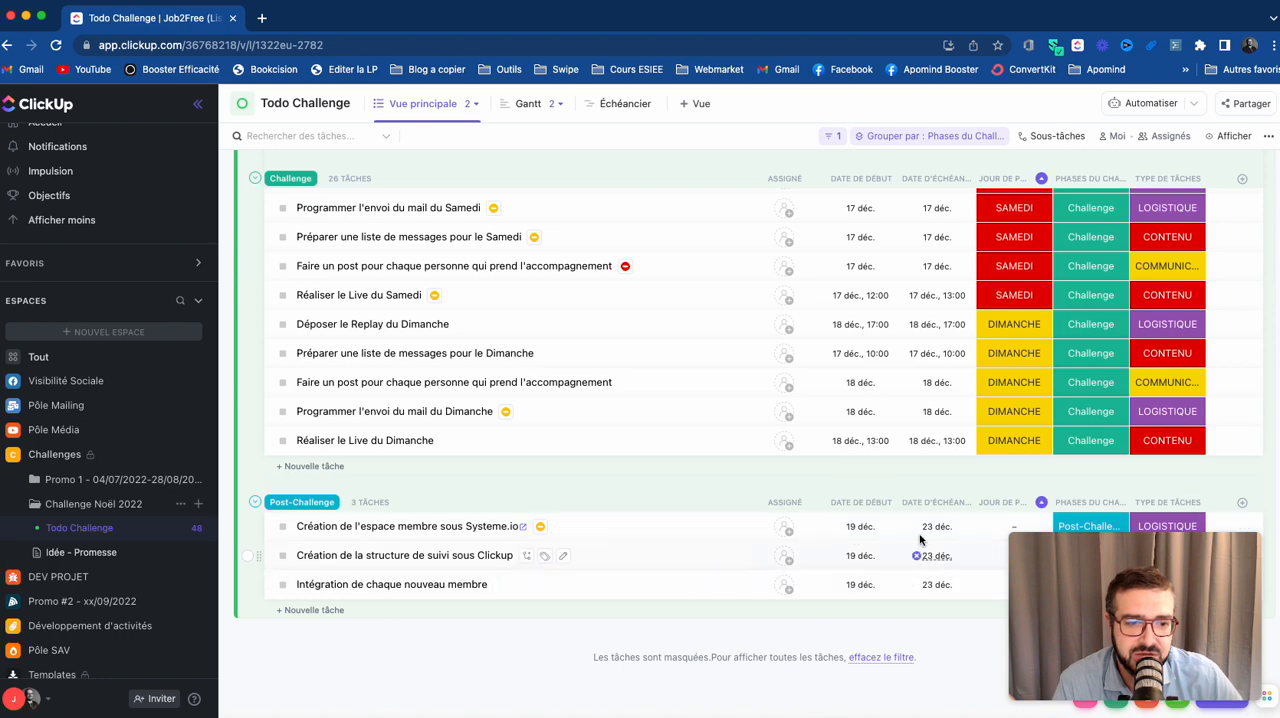
scroll(905, 557, down, 1)
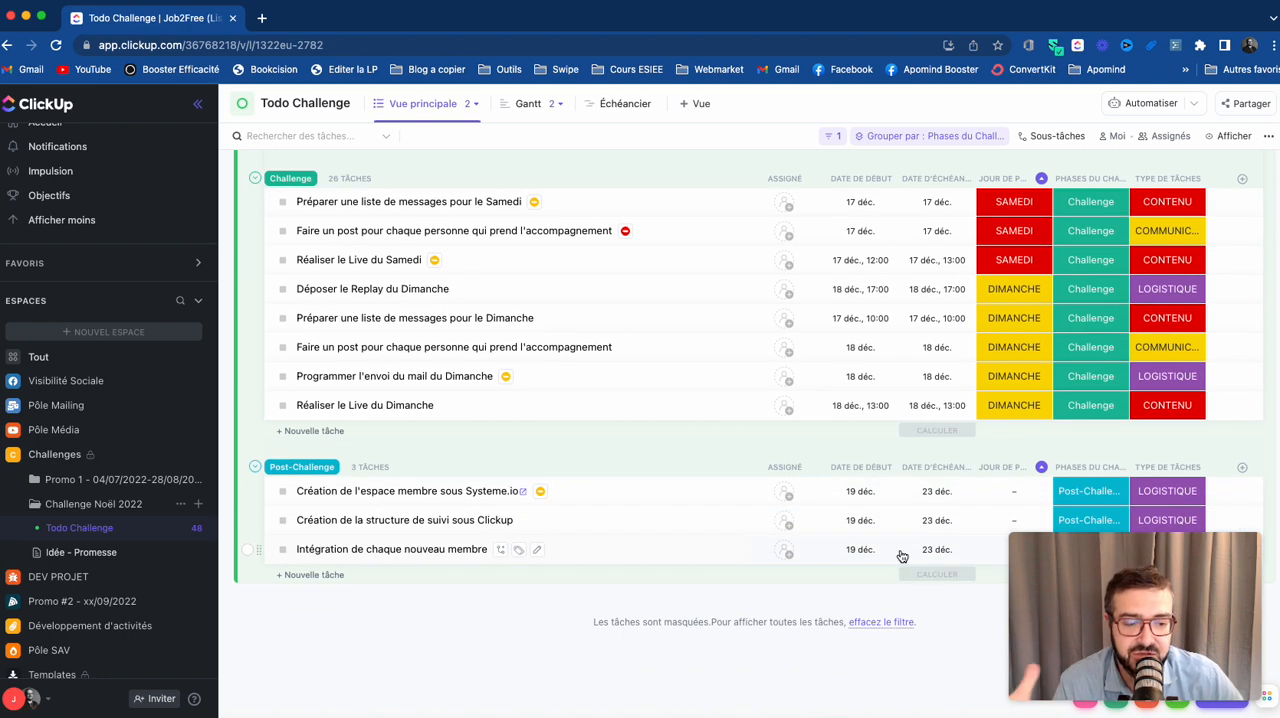
scroll(851, 400, up, 1)
scroll(851, 400, up, 2)
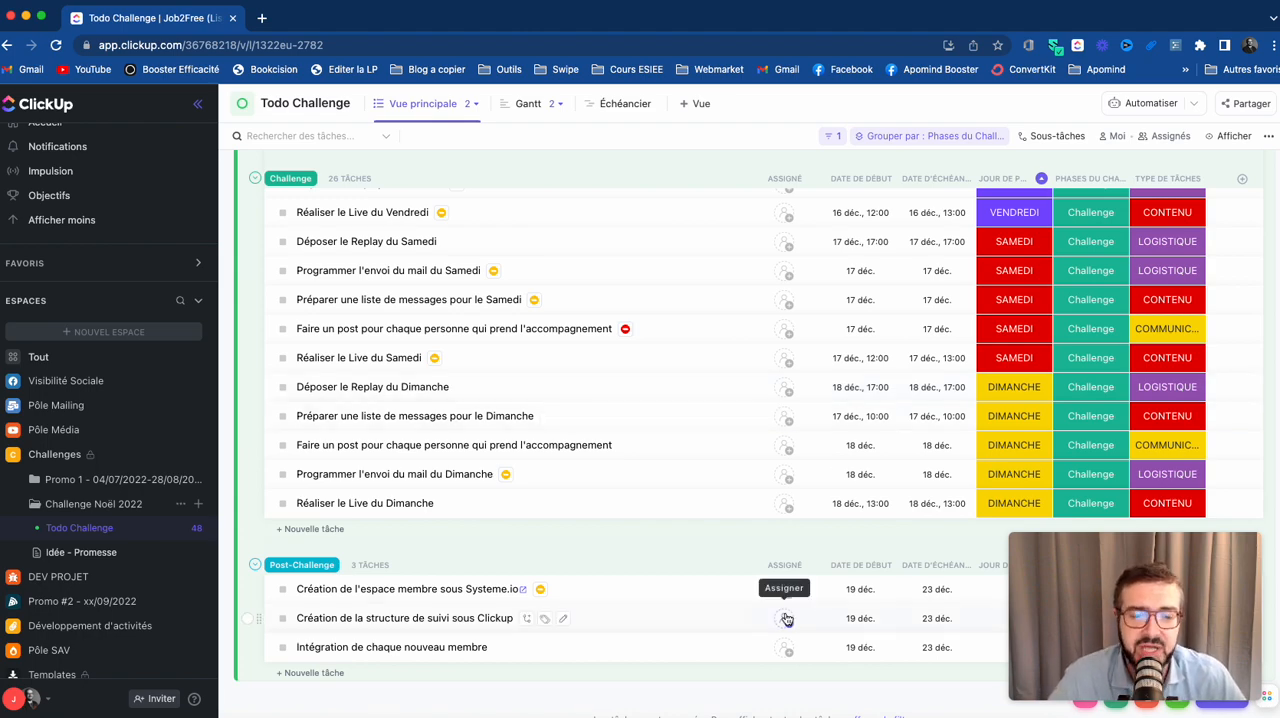
scroll(786, 600, up, 10)
scroll(794, 449, up, 5)
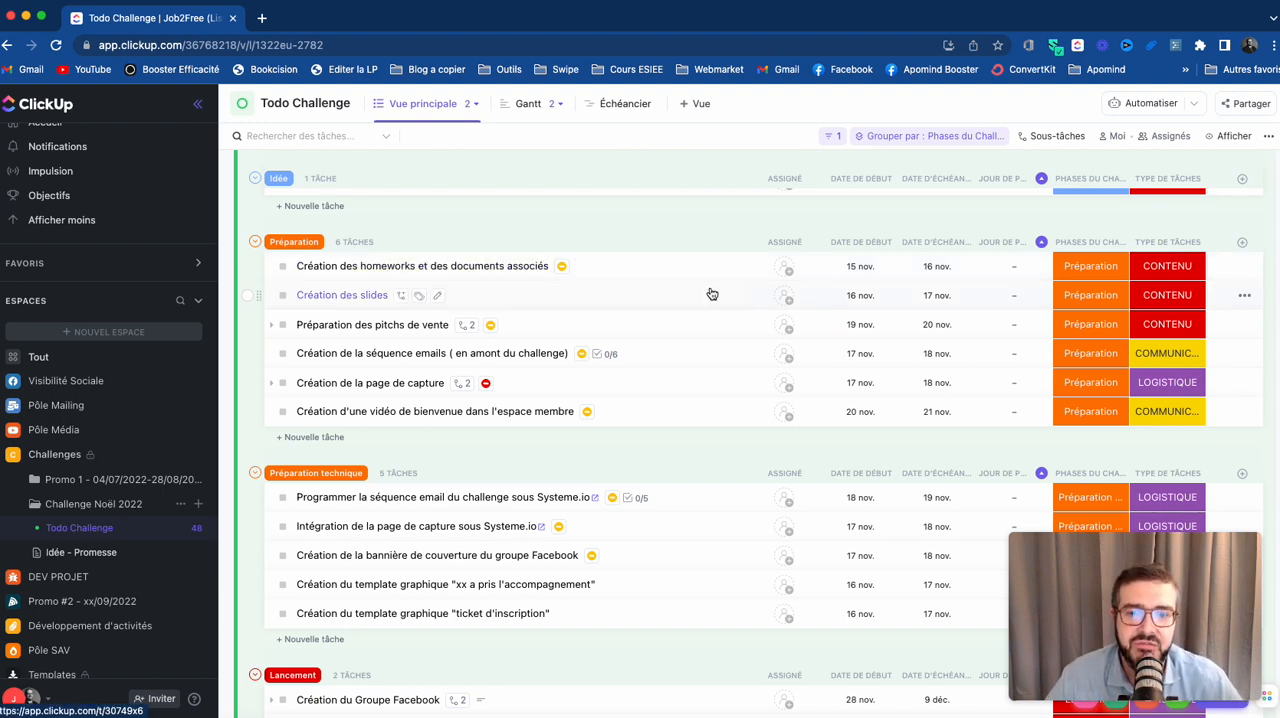
scroll(711, 293, up, 1)
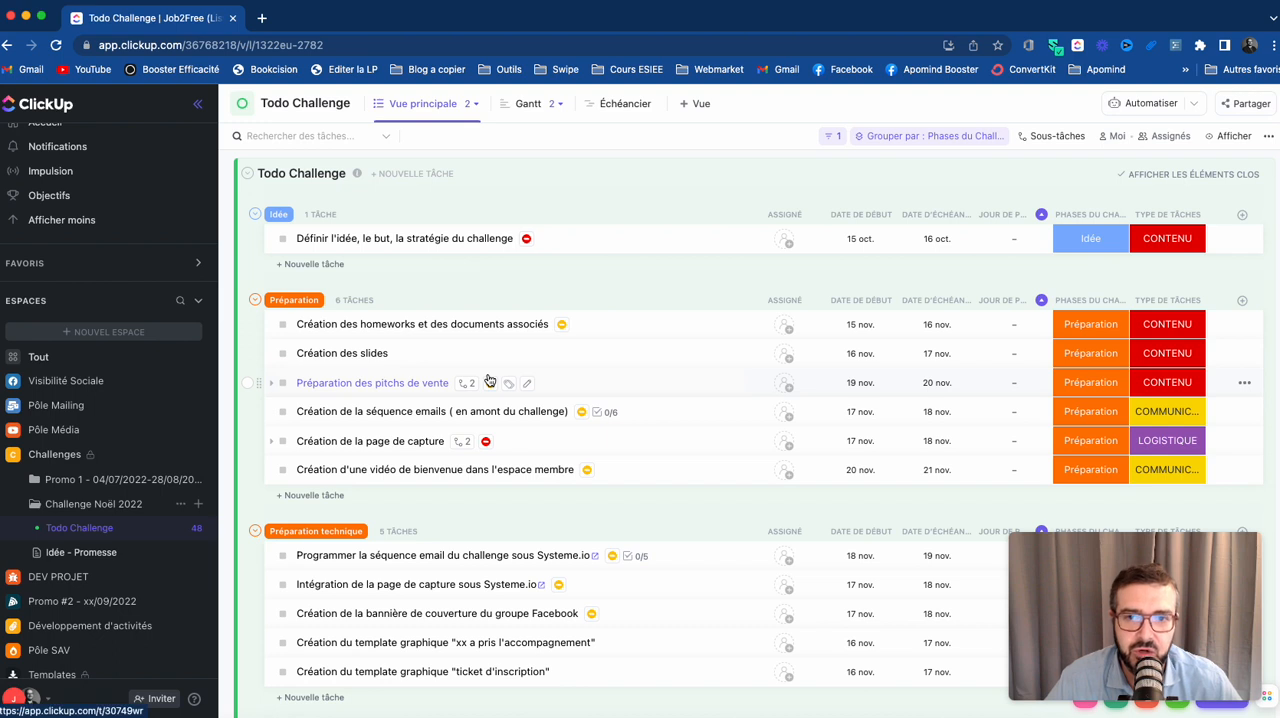
- Switch the Todo Challenge list to Vue par jours de Challenge and examine the tasks grouped by day
click(471, 105)
click(471, 107)
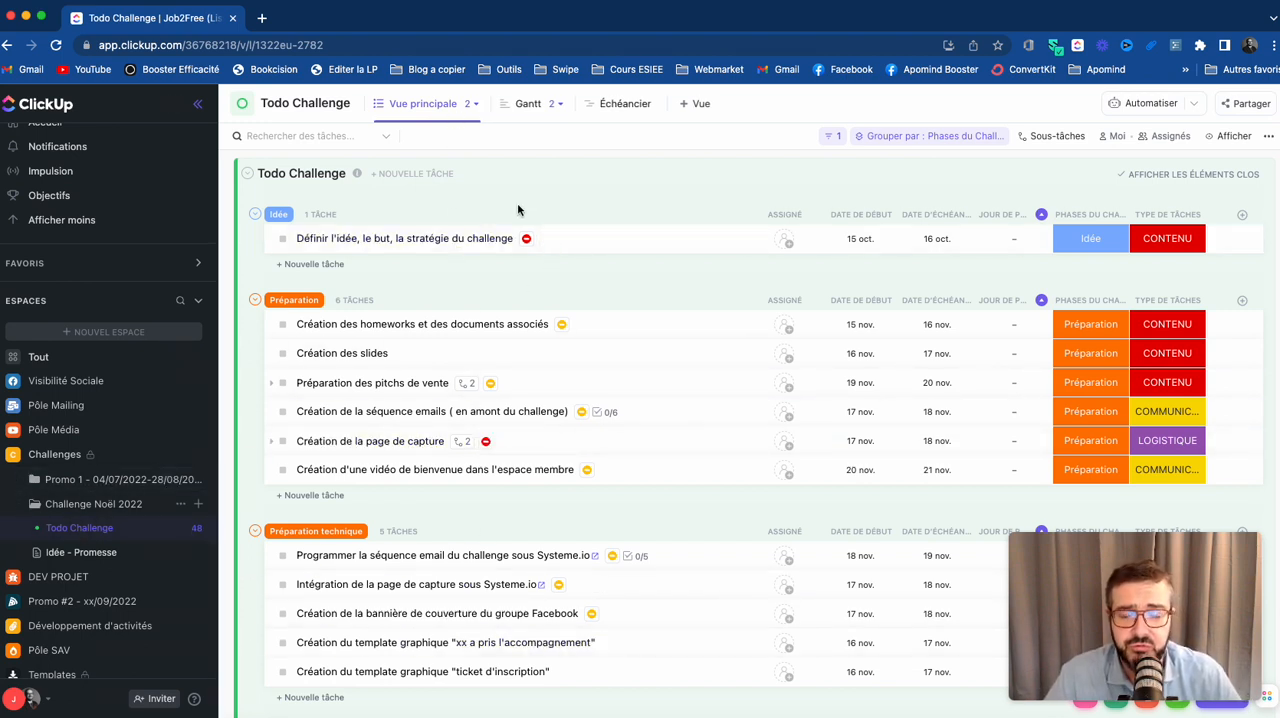
scroll(449, 640, down, 10)
scroll(449, 635, up, 10)
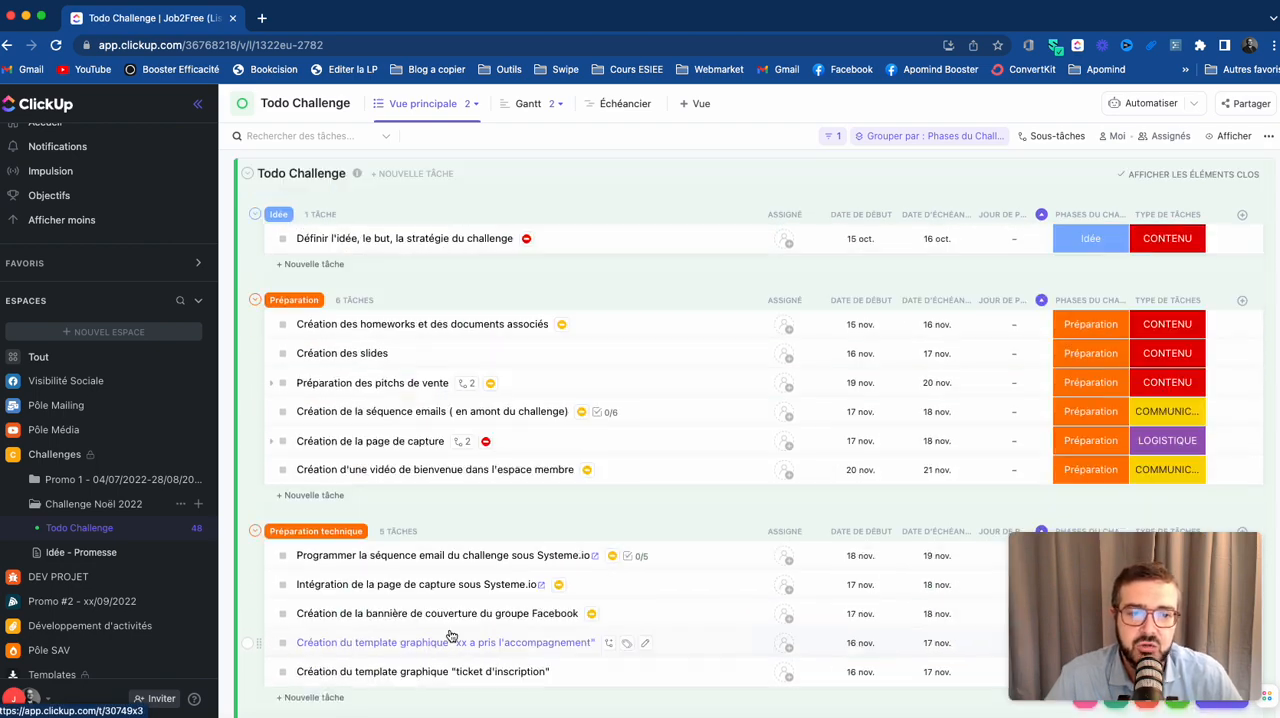
click(467, 108)
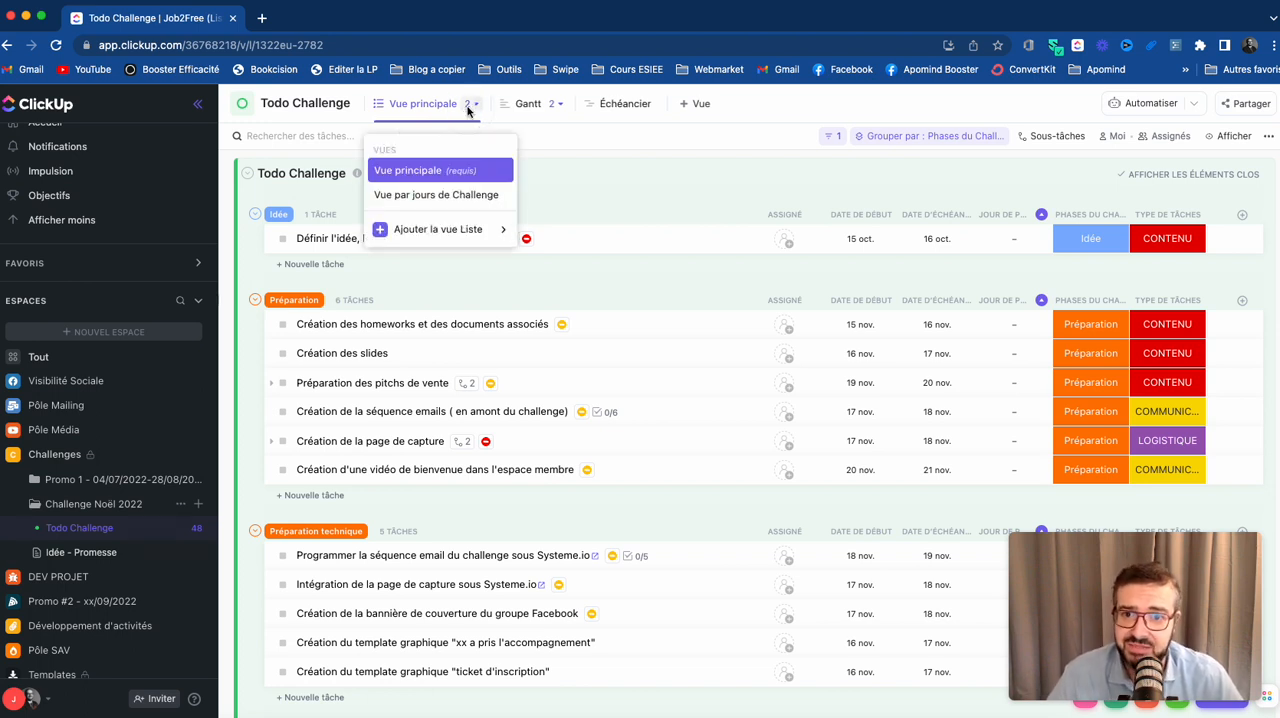
click(415, 196)
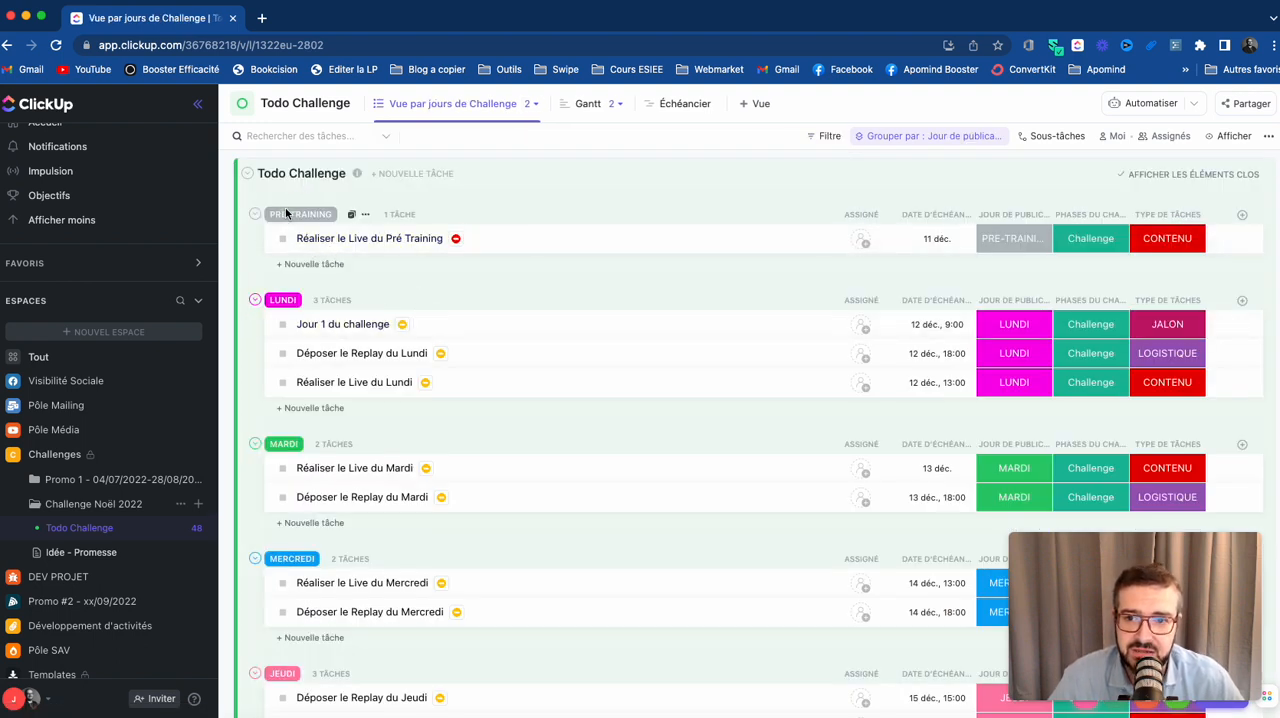
scroll(328, 437, down, 10)
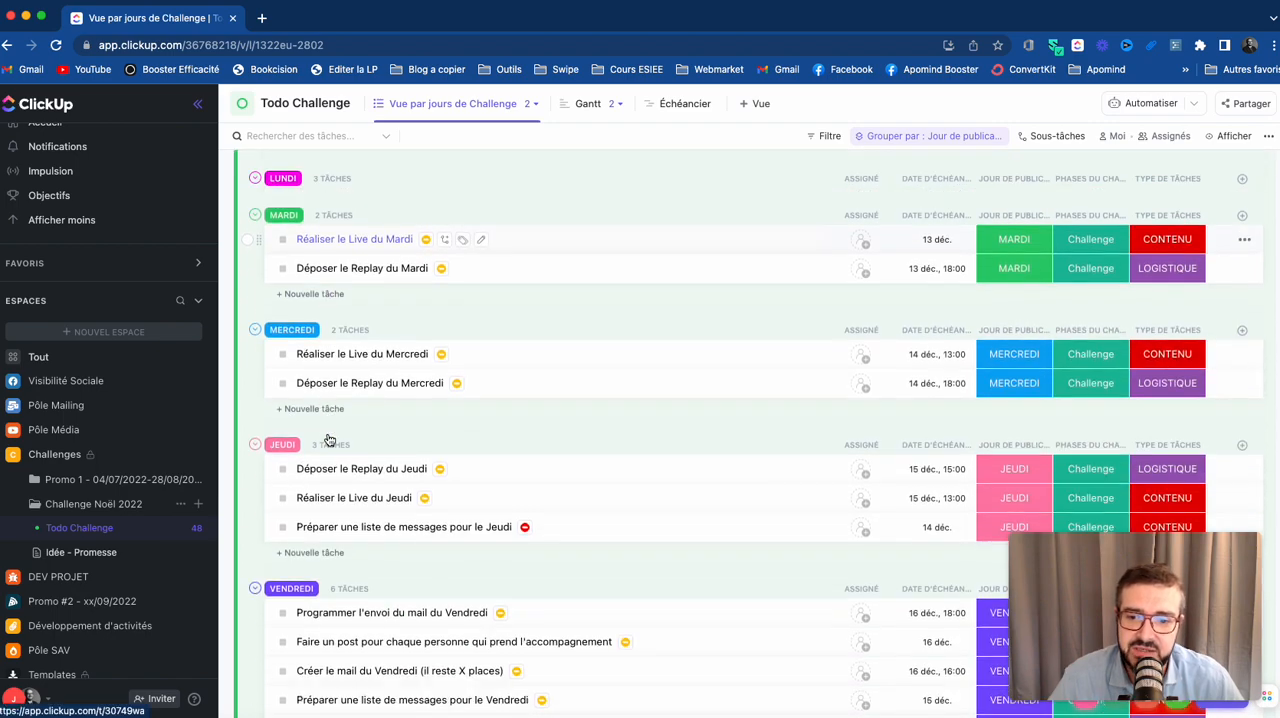
scroll(328, 440, down, 10)
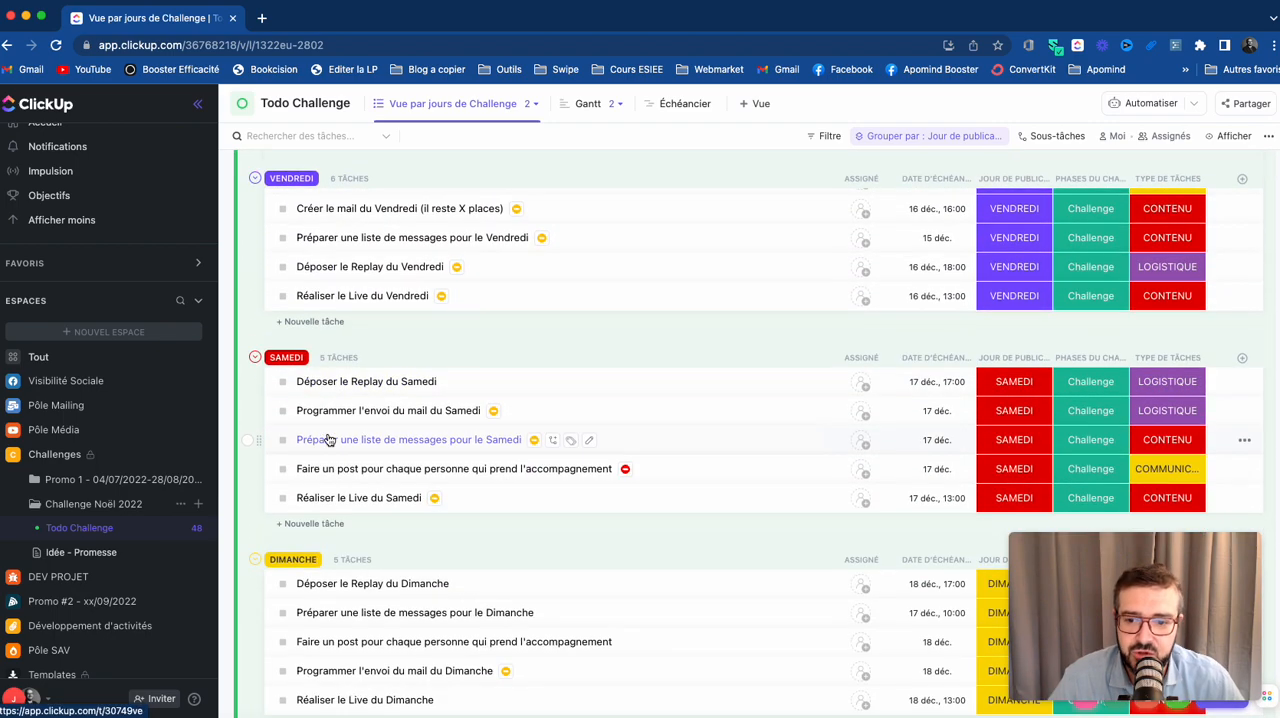
- Finish reviewing the tasks grouped by day and switch the Todo Challenge list back to Vue principale
scroll(328, 440, up, 5)
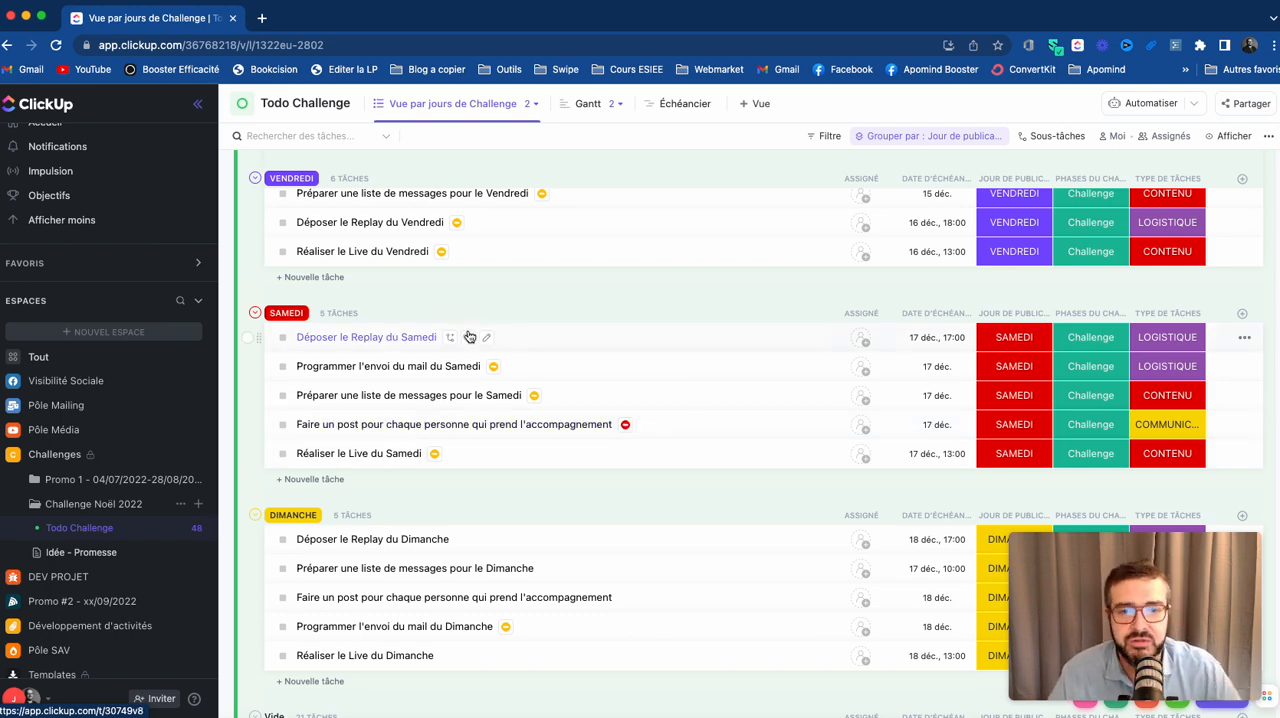
scroll(469, 336, up, 15)
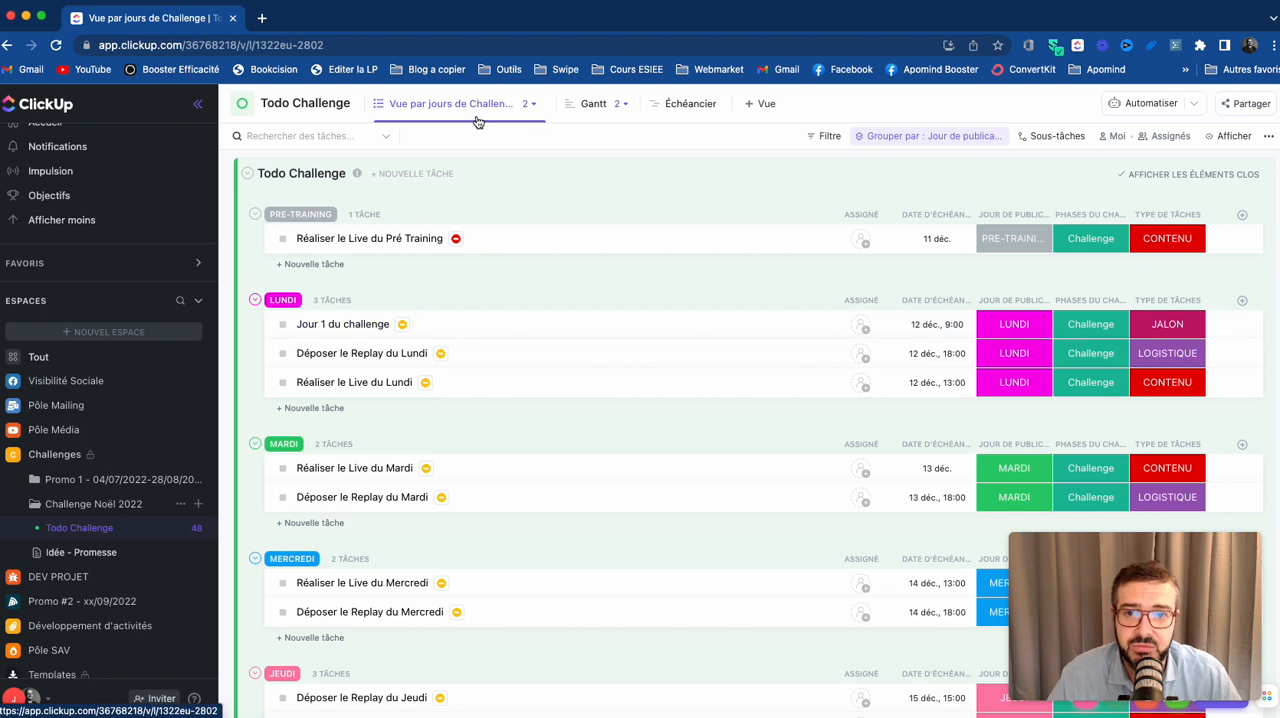
click(478, 107)
click(421, 171)
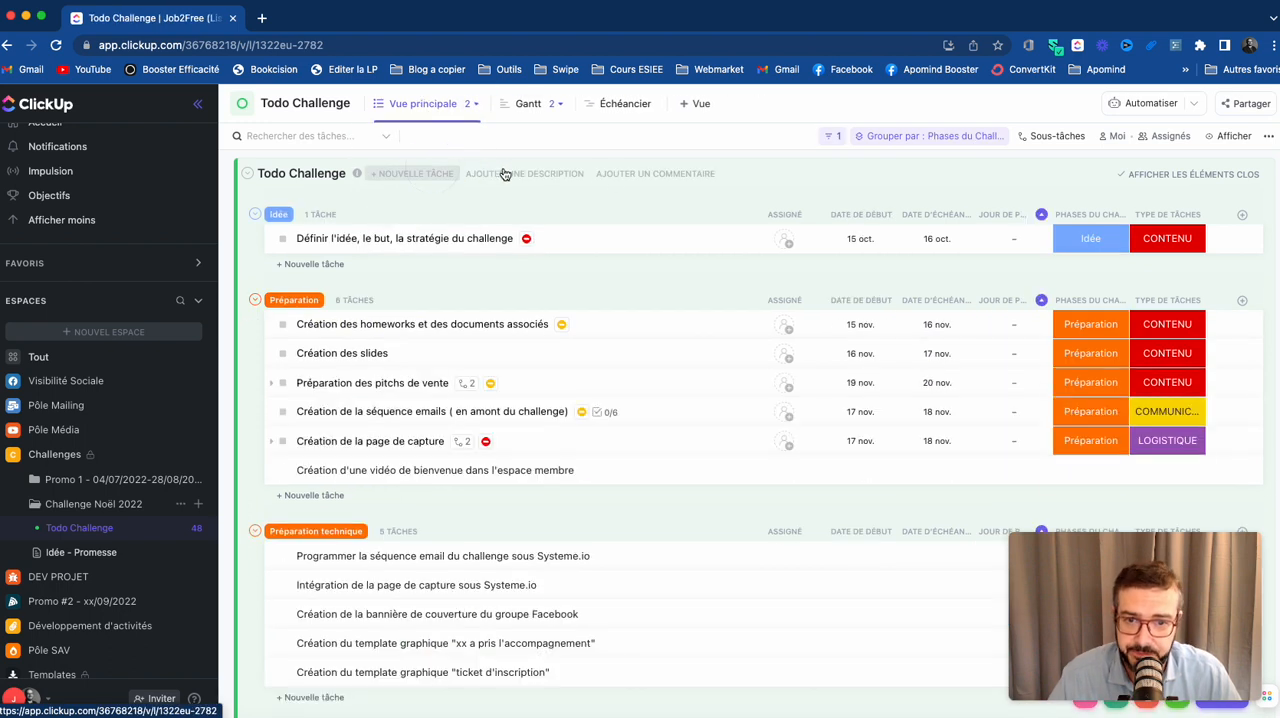
- Open the Gantt view of Todo Challenge and examine the task bars and dependencies from the Idée task through Post-Challenge
click(529, 104)
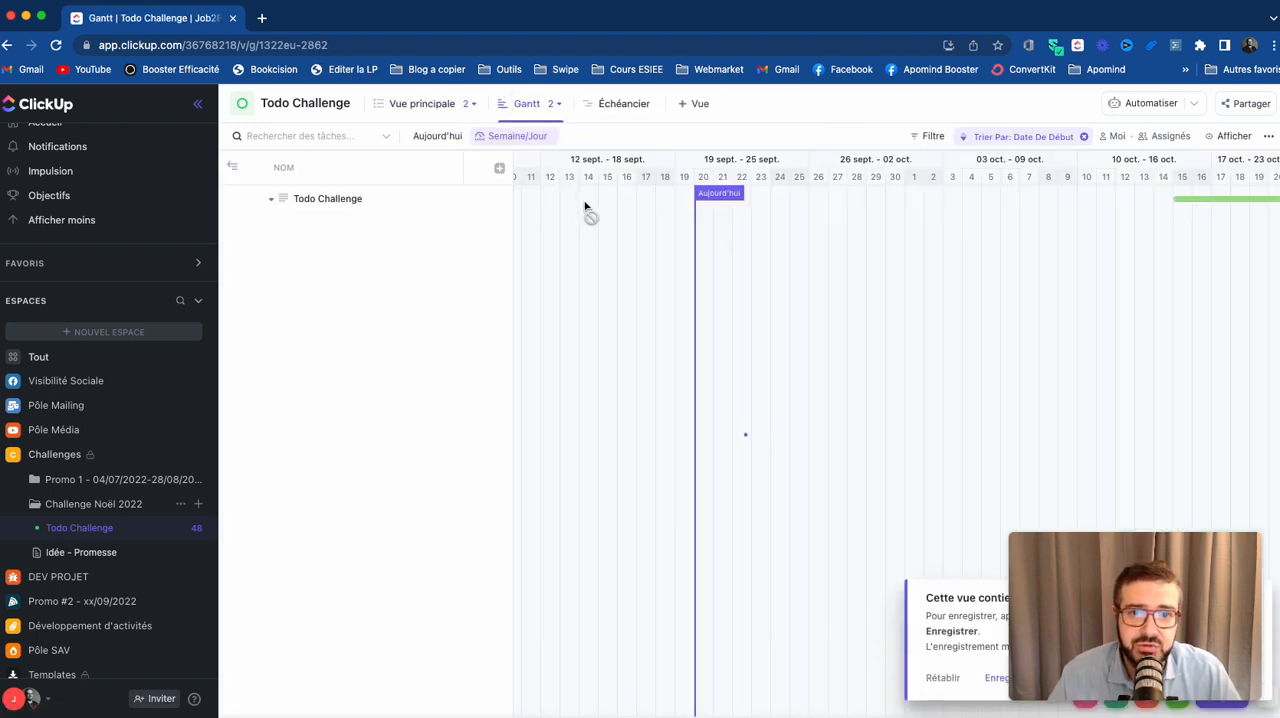
scroll(772, 387, left, 10)
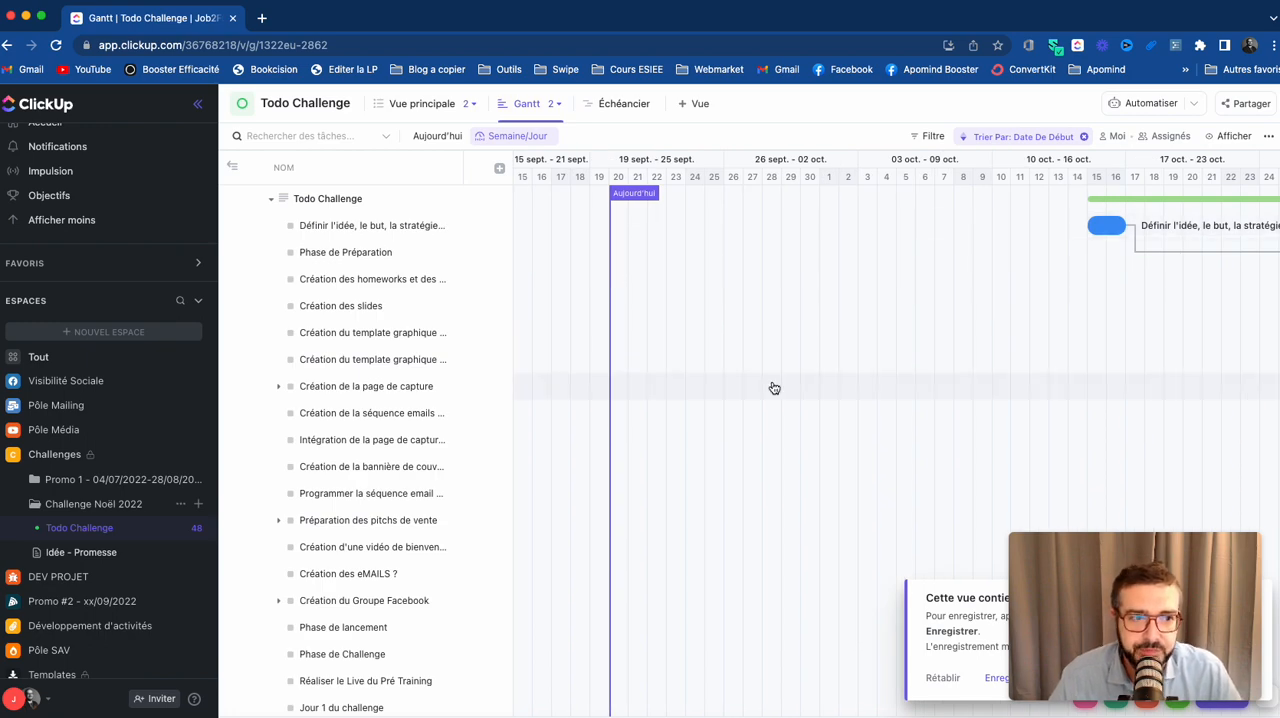
scroll(773, 387, right, 15)
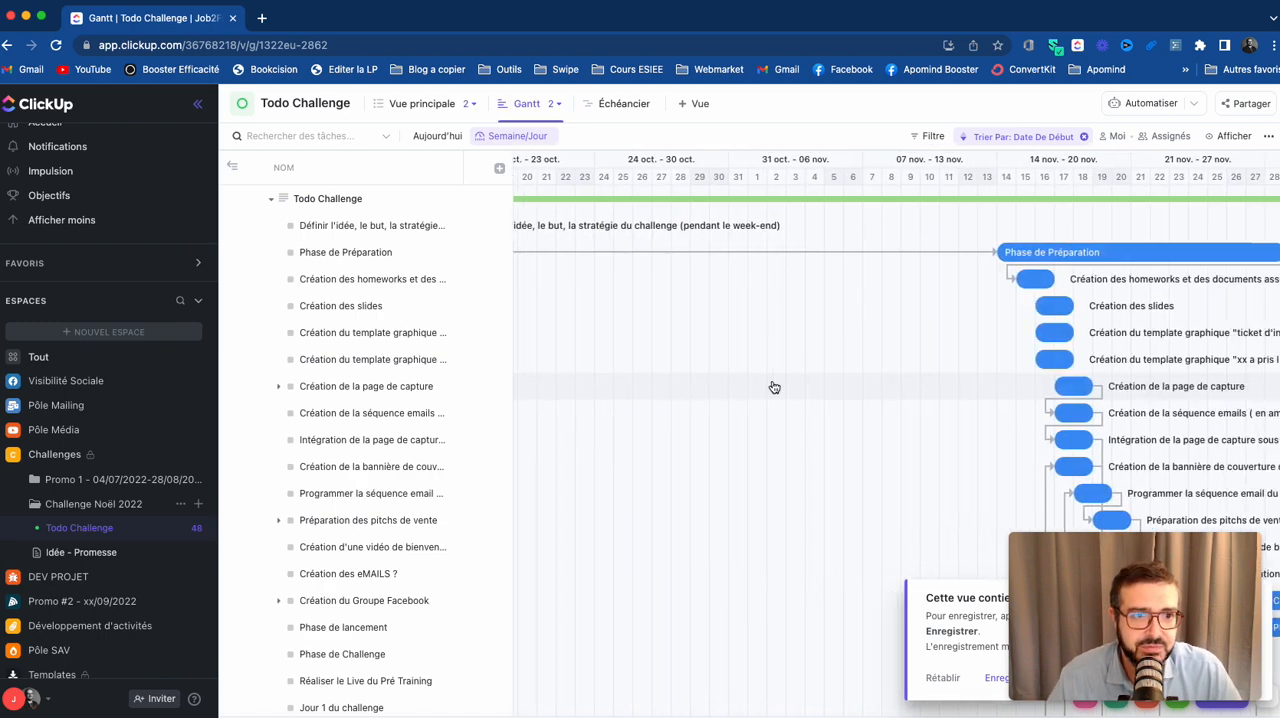
scroll(773, 387, down, 10)
scroll(773, 387, right, 5)
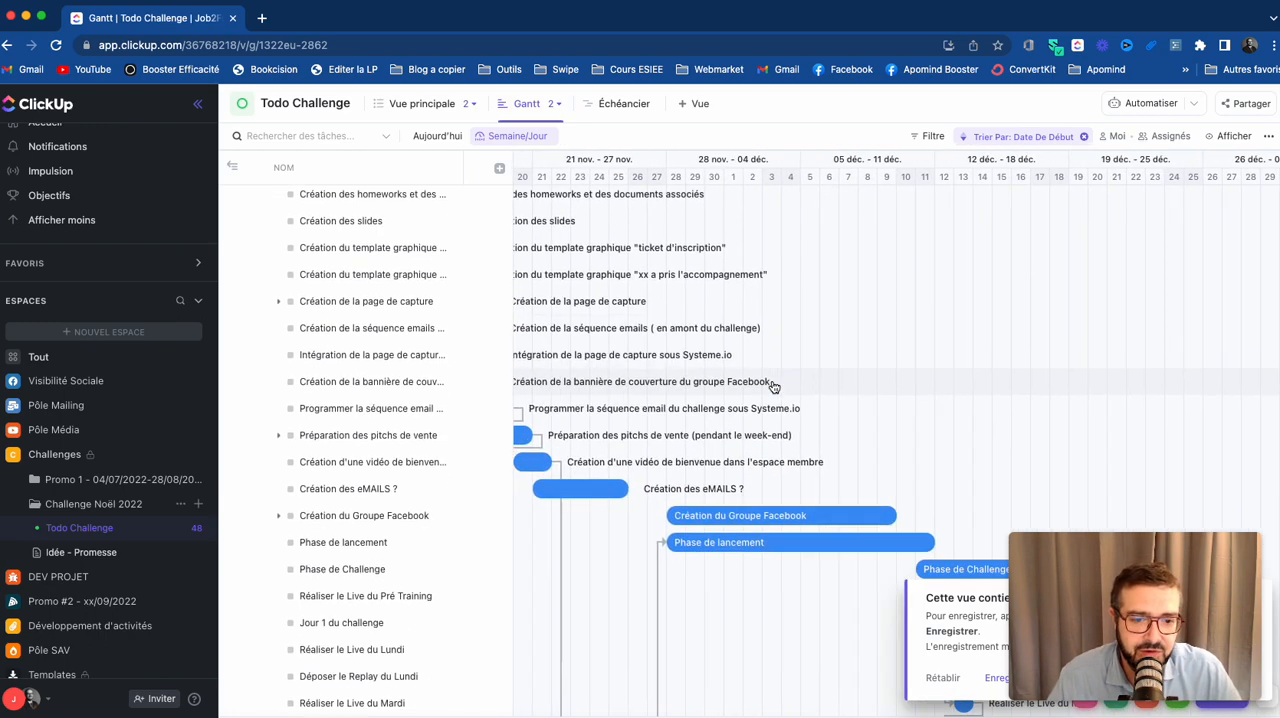
scroll(773, 387, down, 6)
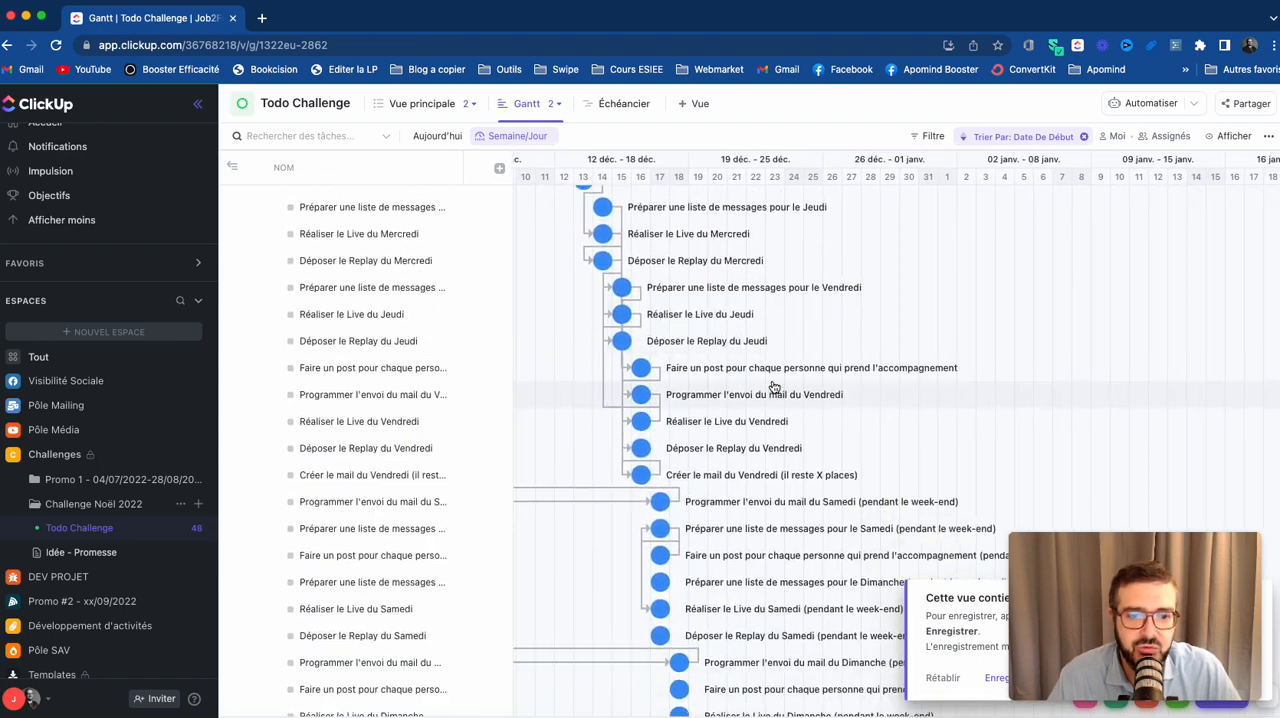
scroll(773, 387, right, 3)
scroll(773, 387, left, 5)
scroll(773, 387, right, 4)
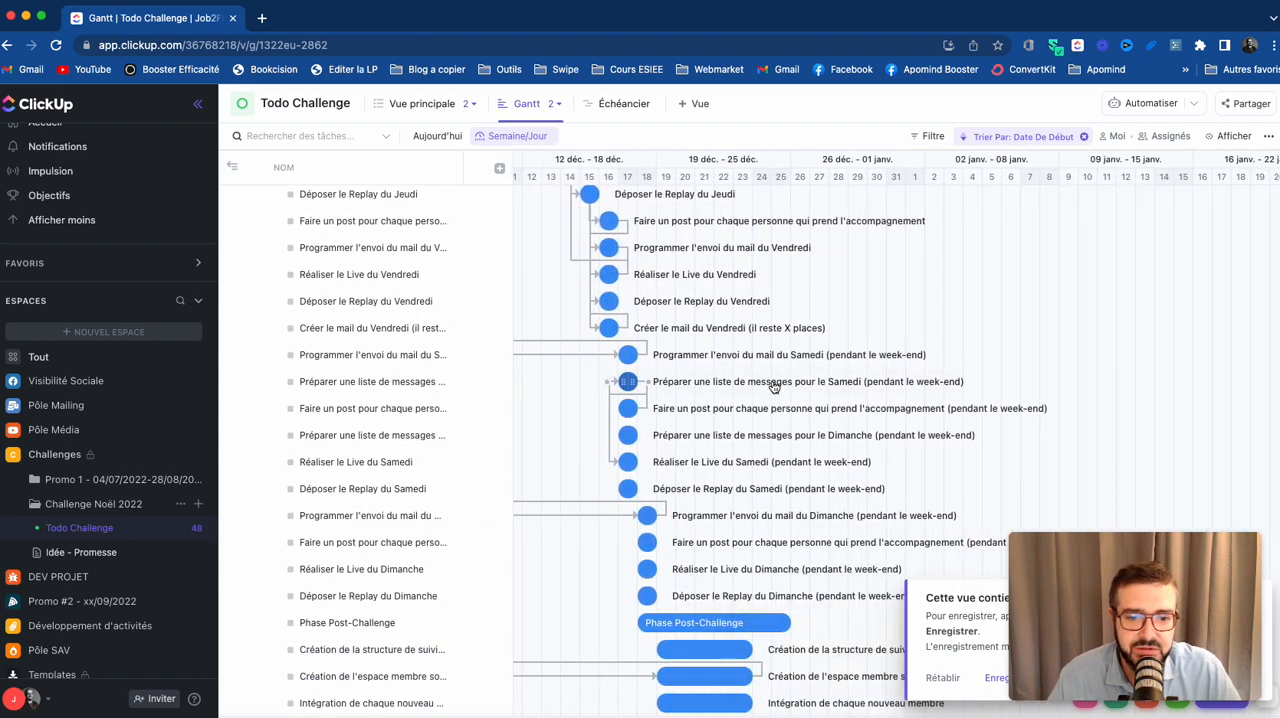
scroll(773, 384, left, 3)
scroll(706, 303, left, 4)
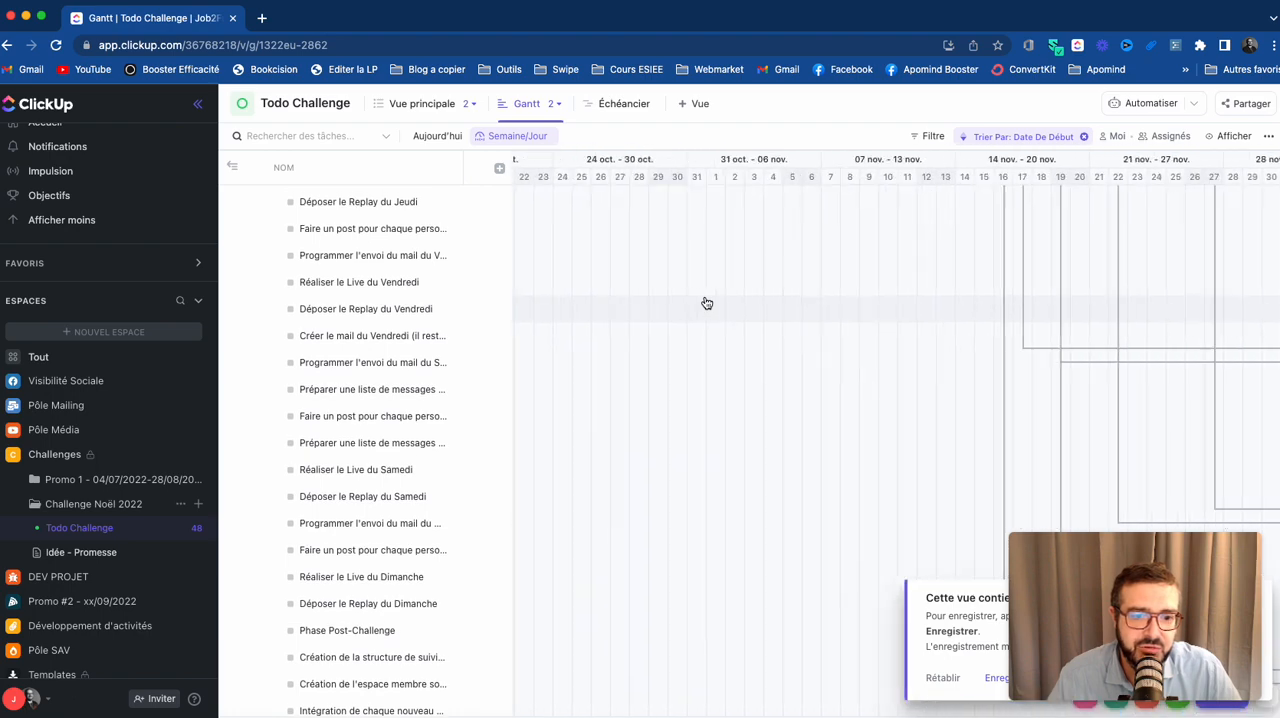
scroll(706, 303, up, 8)
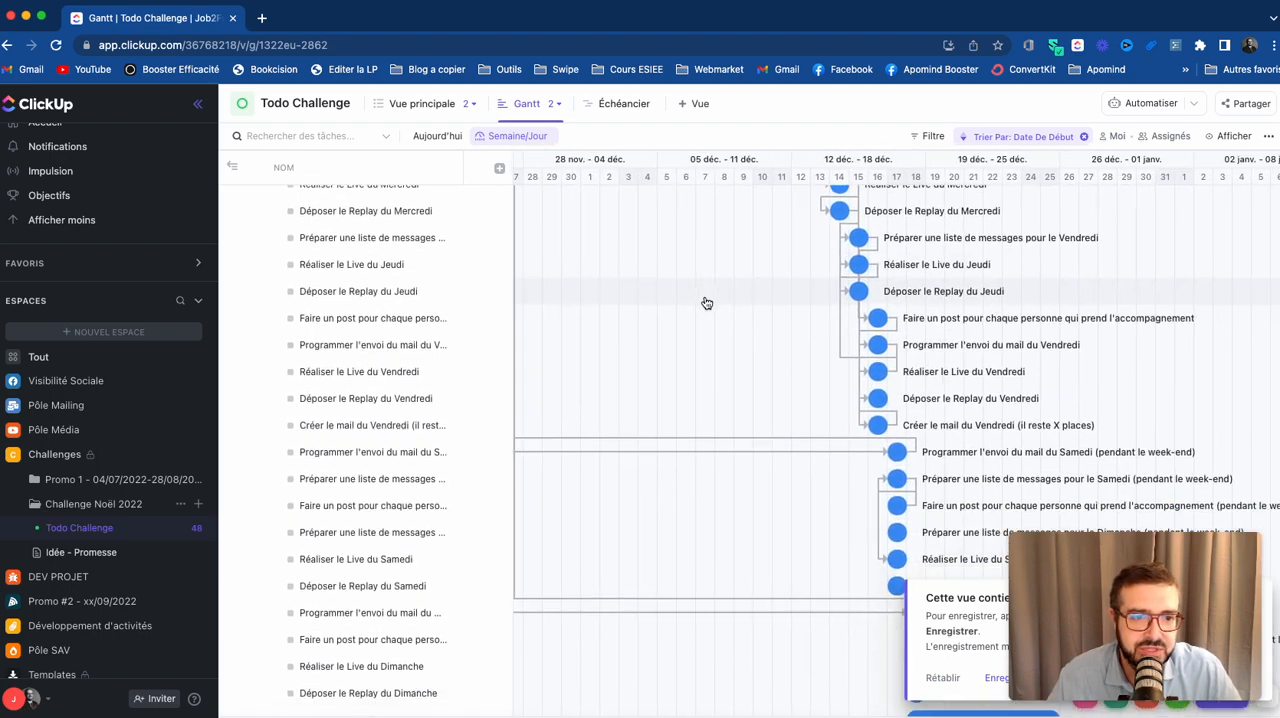
- Examine the phase timeline in the GANT VUE JALONS view and return the Todo Challenge list to Vue principale
click(540, 104)
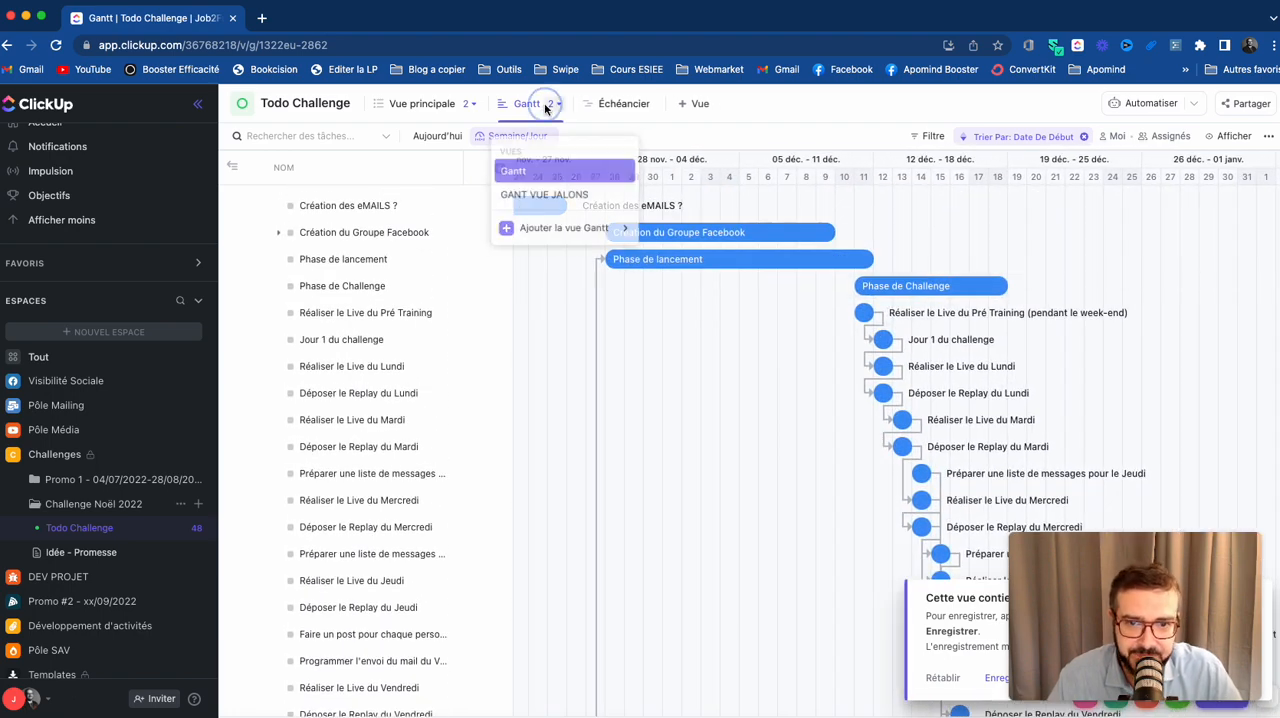
click(547, 198)
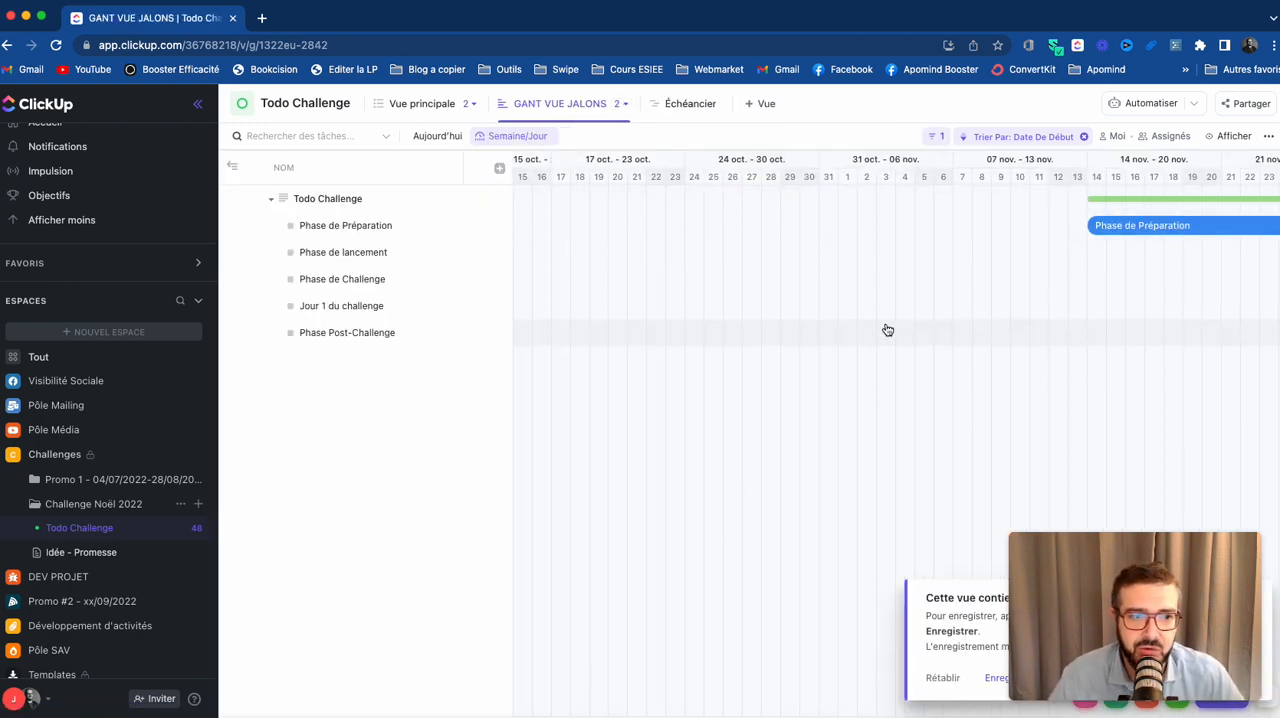
scroll(886, 329, right, 10)
scroll(887, 329, right, 2)
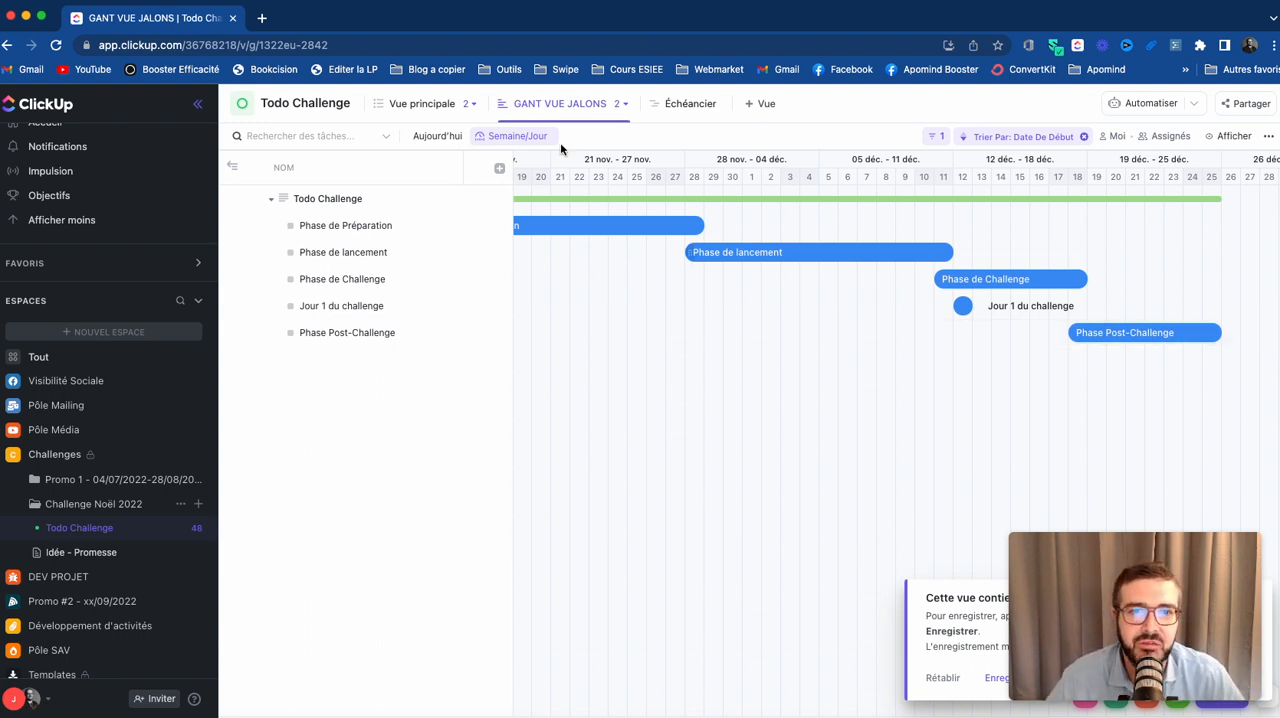
click(609, 108)
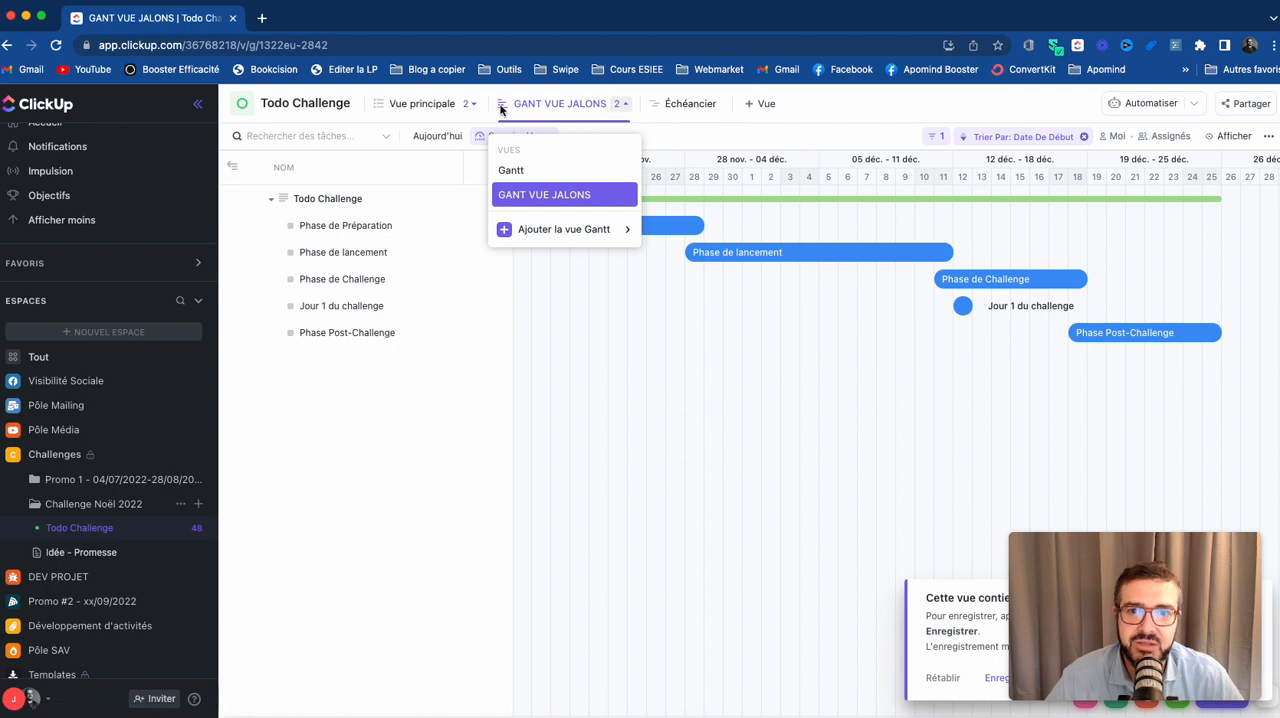
click(443, 105)
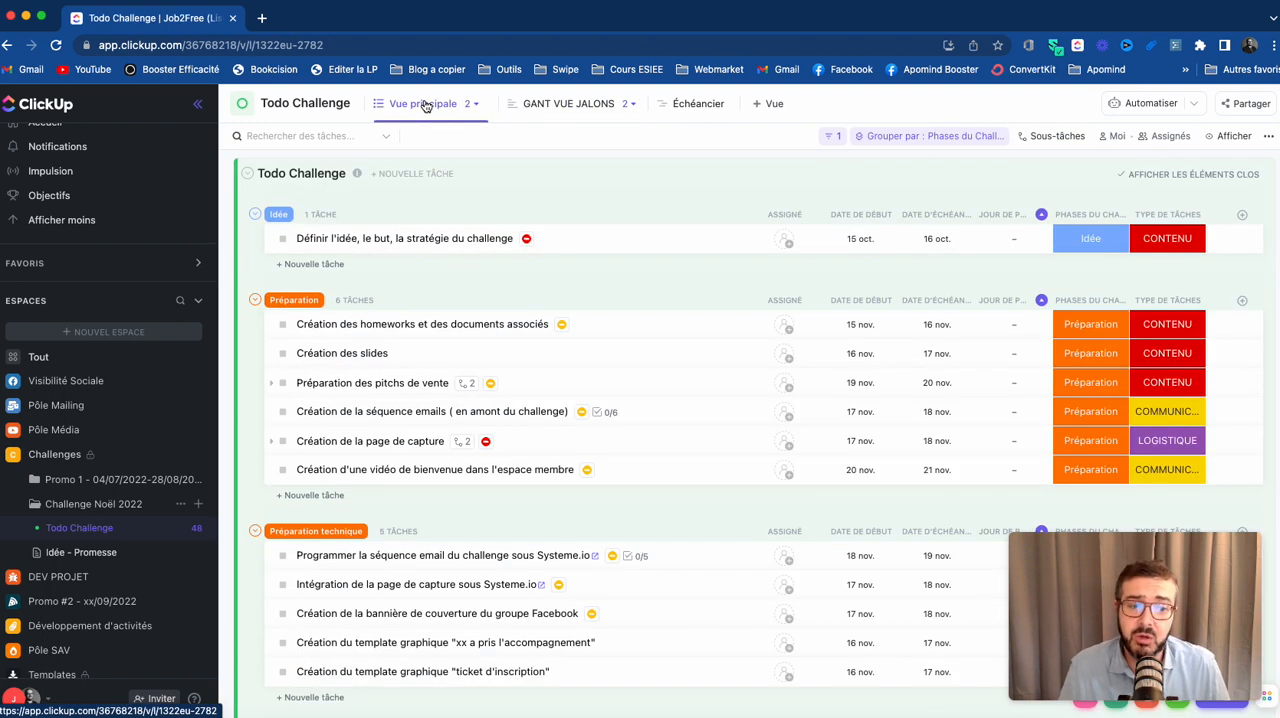